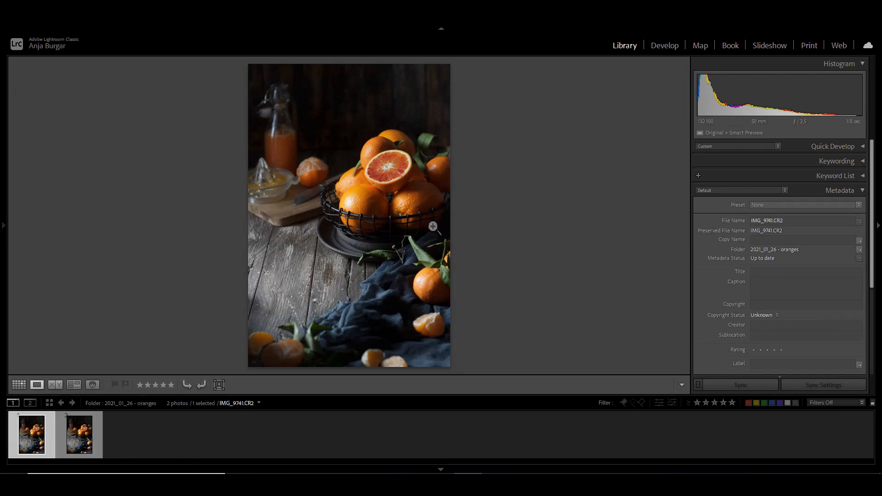
Compare IMG_9742.CR2 with IMG_9741.CR2 and open IMG_9741.CR2 for developing
{"action": "left_click", "coordinate": [85, 448]}
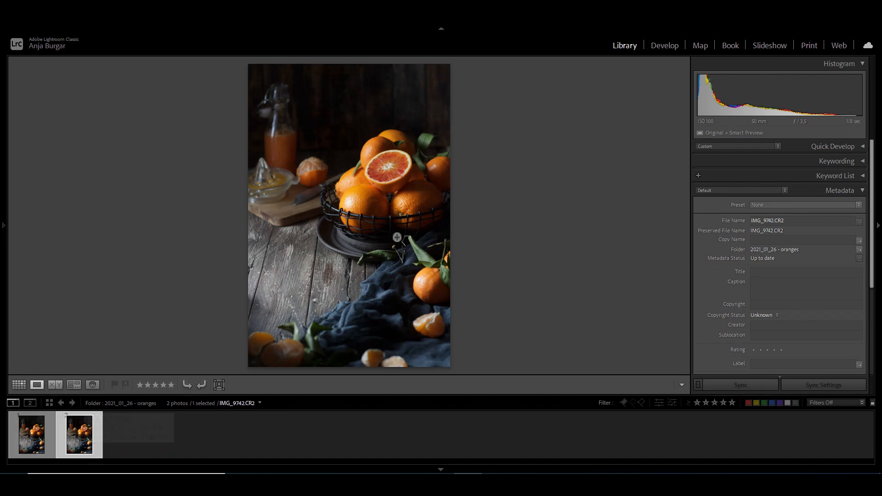
{"action": "left_click", "coordinate": [39, 441]}
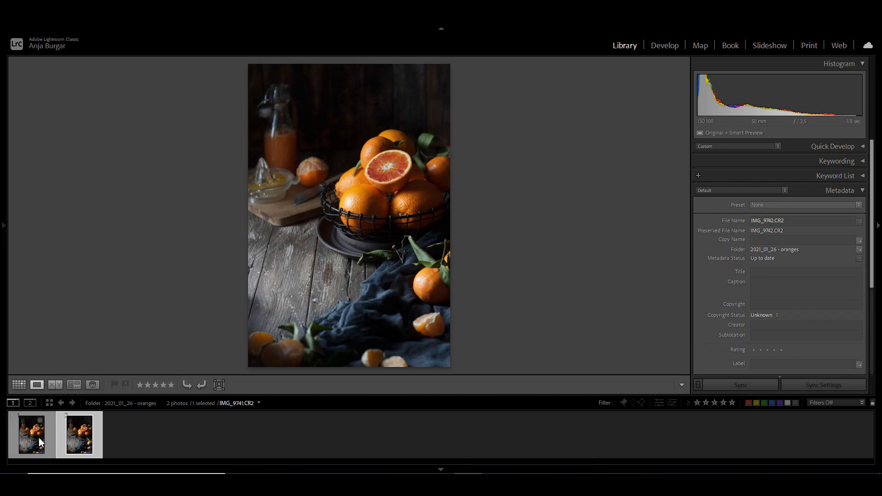
{"action": "left_click", "coordinate": [76, 436]}
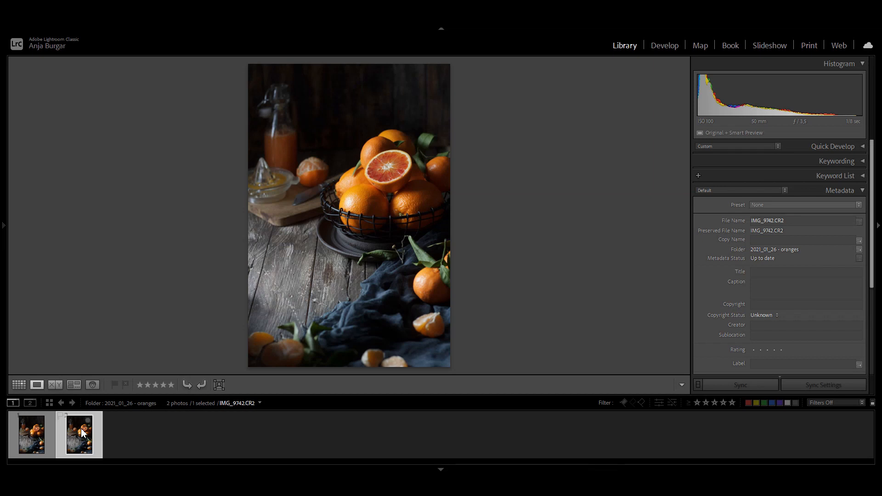
{"action": "left_click", "coordinate": [48, 434]}
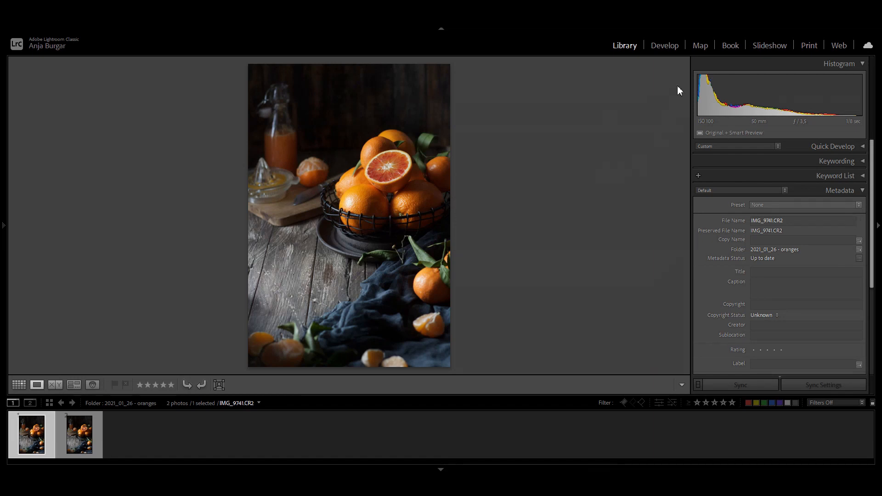
{"action": "left_click", "coordinate": [666, 48]}
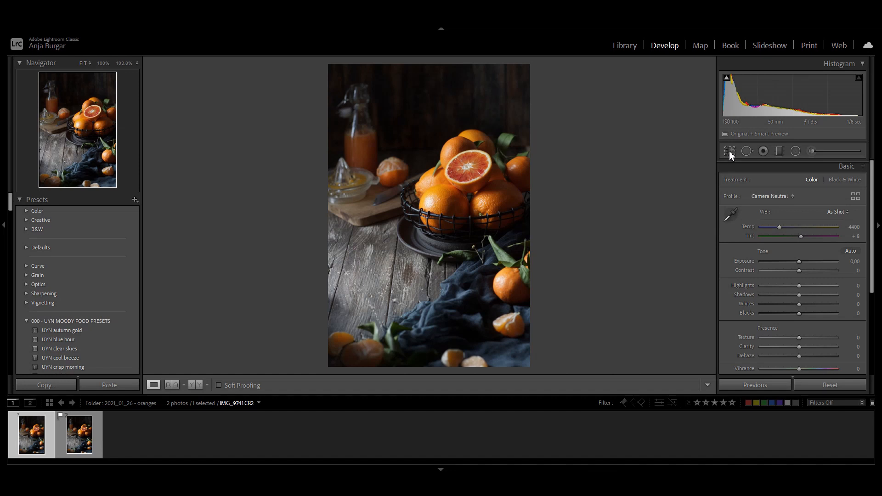
Try cropping the photo to the 4 x 5 / 8 x 10 aspect ratio, repositioning the image within the frame
{"action": "left_click", "coordinate": [729, 151]}
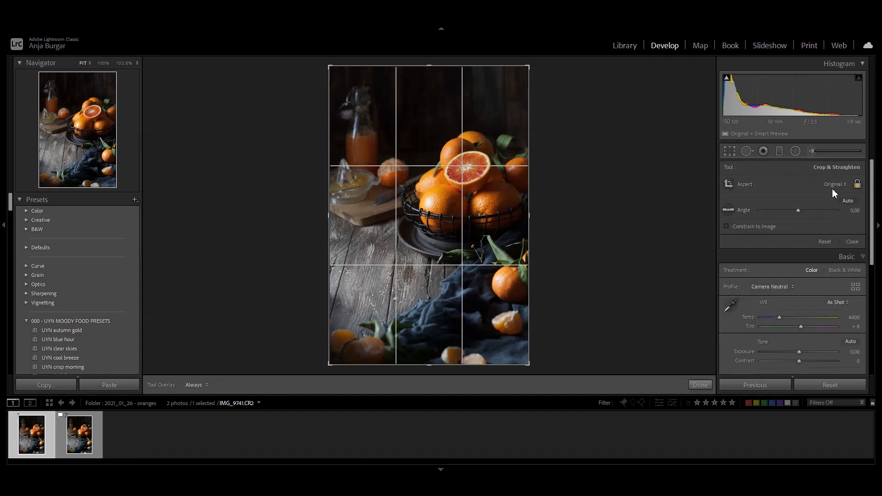
{"action": "left_click", "coordinate": [833, 184]}
{"action": "left_click", "coordinate": [777, 244]}
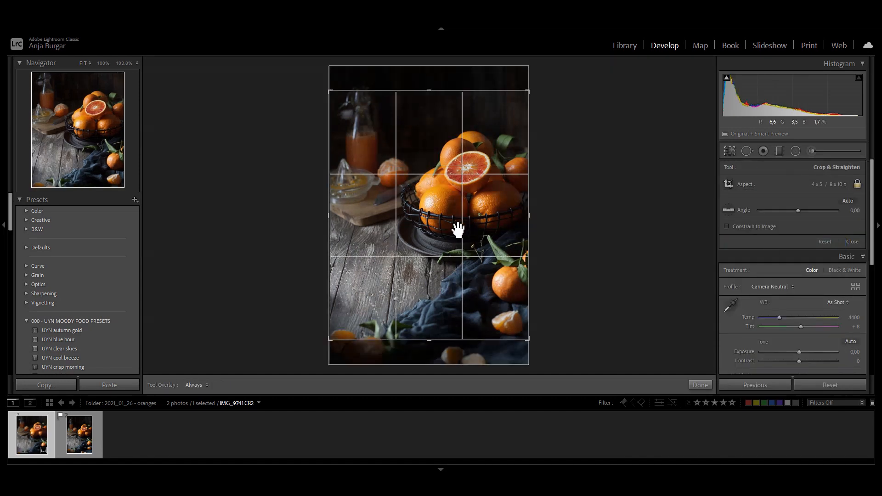
{"action": "mouse_move", "coordinate": [466, 221]}
{"action": "left_mouse_down"}
{"action": "mouse_move", "coordinate": [467, 212]}
{"action": "mouse_move", "coordinate": [464, 233]}
{"action": "left_mouse_up"}
{"action": "key", "text": "Return"}
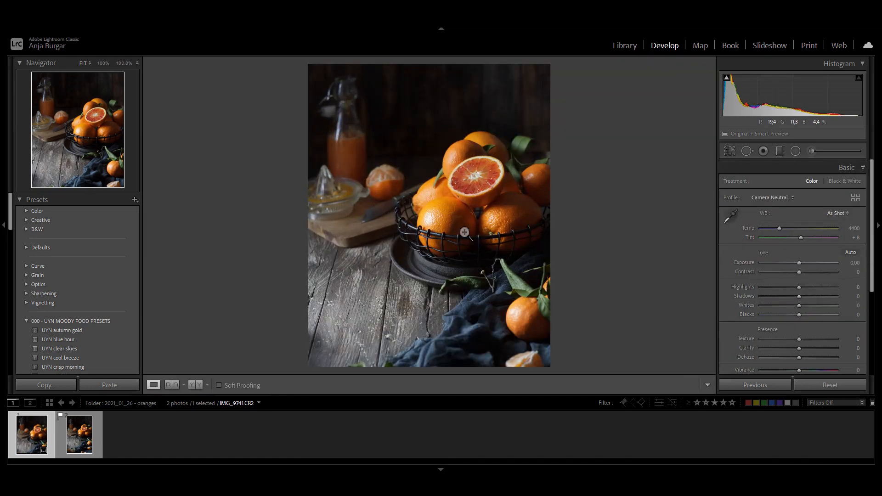
{"action": "left_click", "coordinate": [729, 151]}
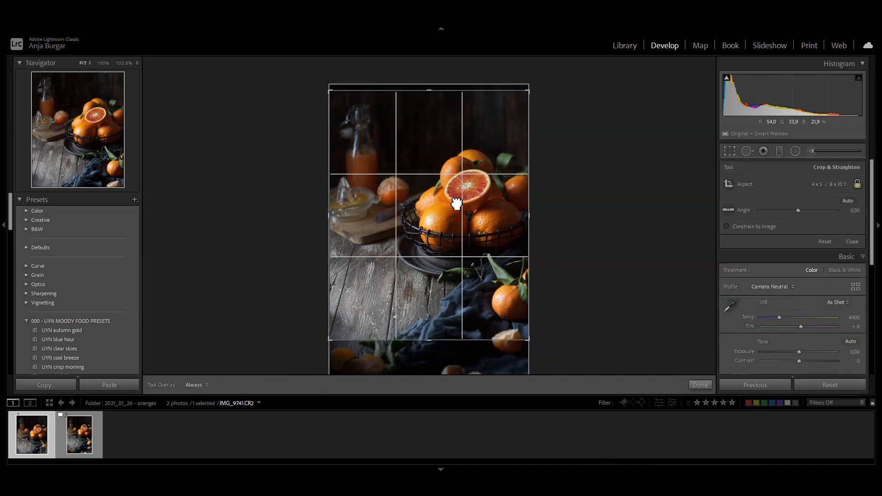
{"action": "key", "text": "Return"}
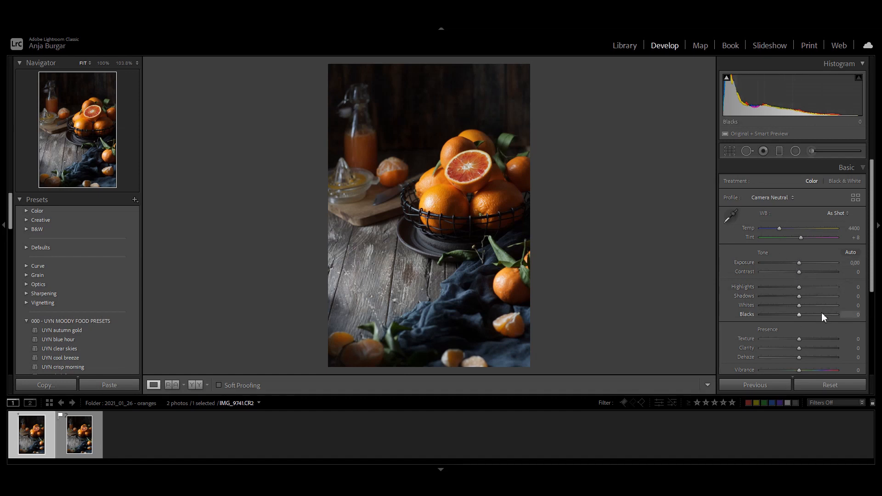
Enable profile corrections in the lens corrections for the photo
{"action": "scroll", "coordinate": [822, 313], "scroll_direction": "down", "scroll_amount": 5}
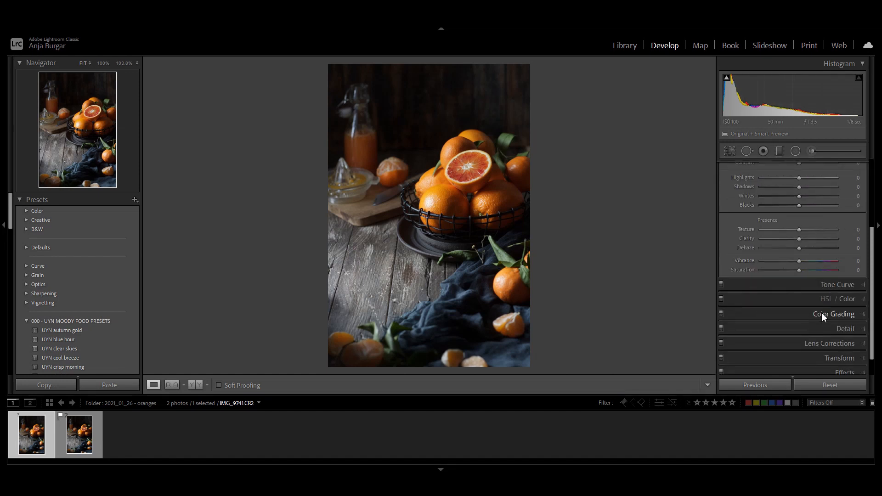
{"action": "scroll", "coordinate": [789, 334], "scroll_direction": "down", "scroll_amount": 1}
{"action": "left_click", "coordinate": [819, 322]}
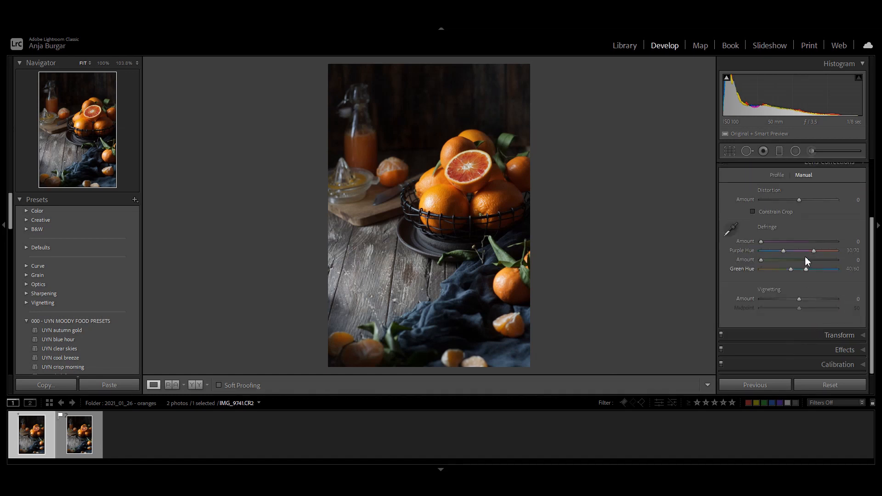
{"action": "left_click", "coordinate": [777, 194]}
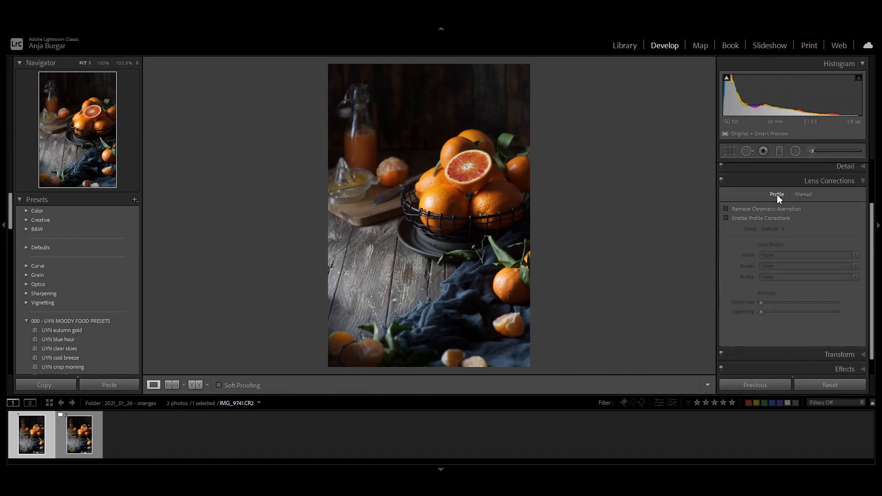
{"action": "left_click", "coordinate": [739, 219]}
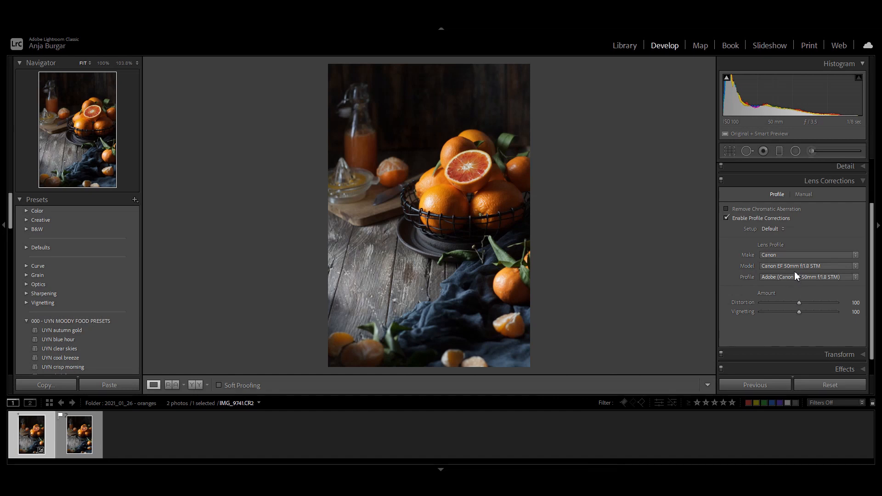
{"action": "left_click", "coordinate": [803, 181]}
In the basic adjustments, set Blacks to -24, Whites to +5 and Dehaze to +9
{"action": "left_click", "coordinate": [808, 168]}
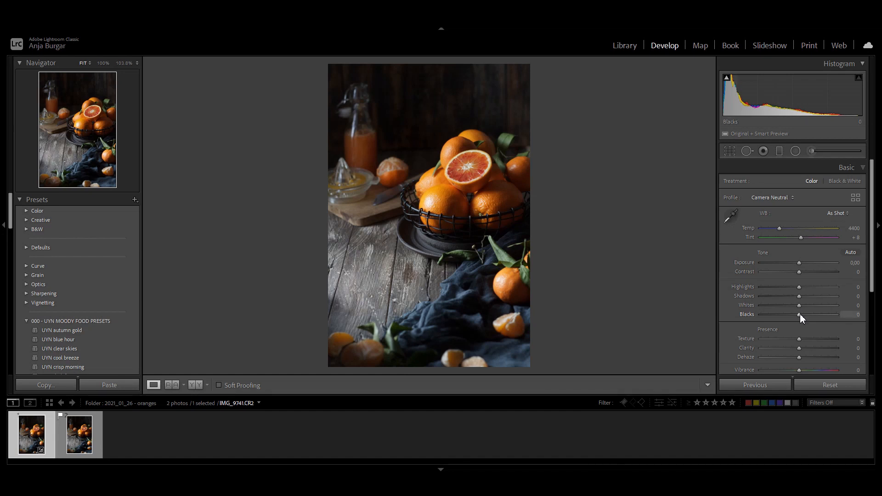
{"action": "left_click_drag", "start_coordinate": [799, 314], "coordinate": [790, 314]}
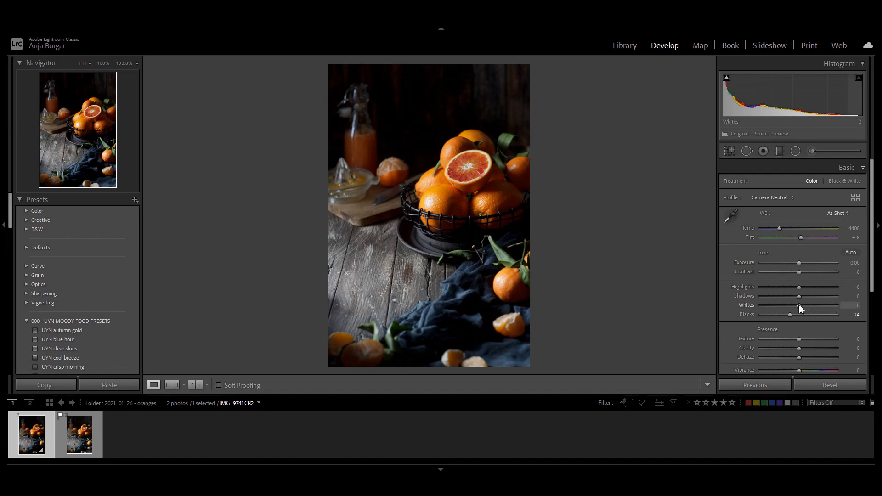
{"action": "left_click_drag", "start_coordinate": [799, 308], "coordinate": [801, 308]}
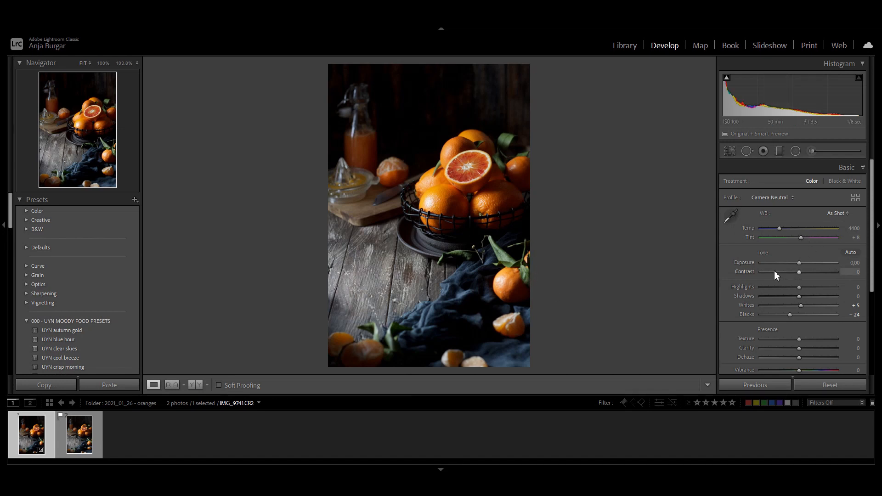
{"action": "scroll", "coordinate": [774, 275], "scroll_direction": "down", "scroll_amount": 1}
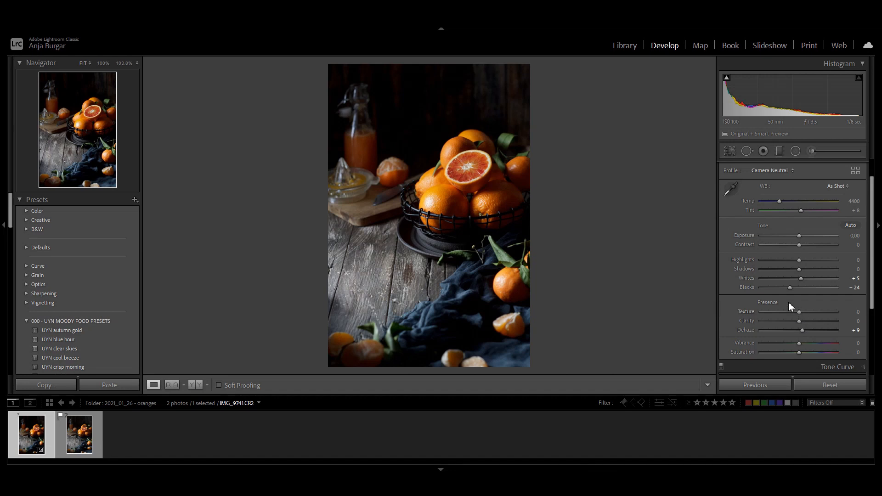
Anchor the midpoint of the tone curve and lift its black point to an output of about 12
{"action": "scroll", "coordinate": [780, 293], "scroll_direction": "down", "scroll_amount": 2}
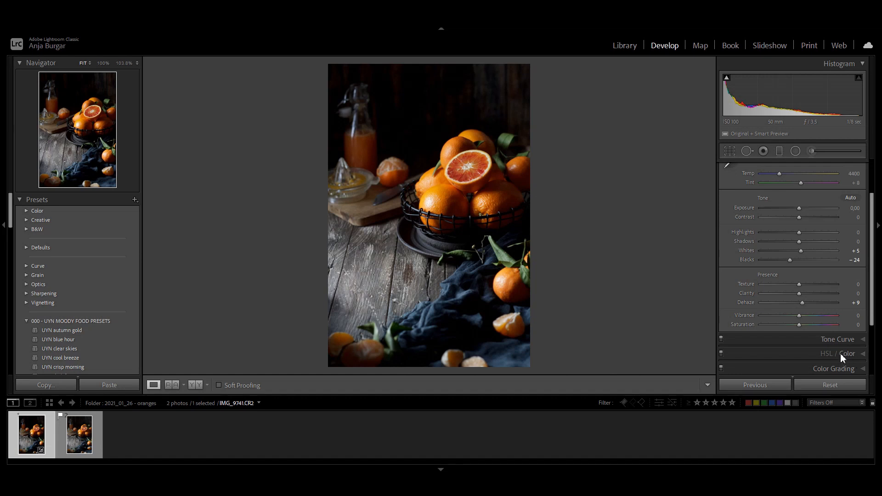
{"action": "scroll", "coordinate": [839, 344], "scroll_direction": "down", "scroll_amount": 1}
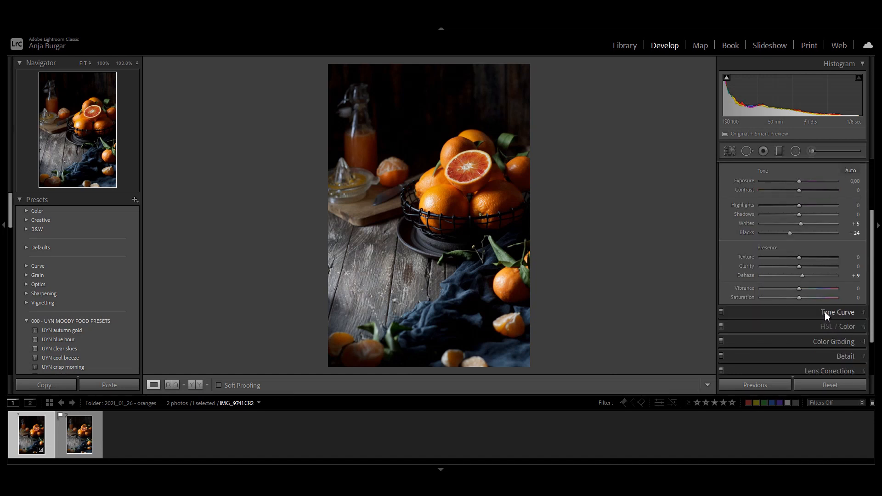
{"action": "left_click", "coordinate": [825, 312]}
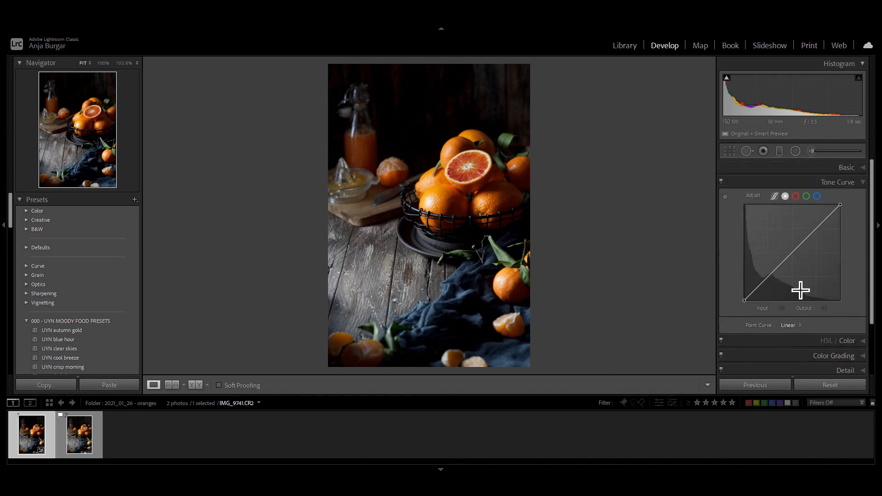
{"action": "left_click", "coordinate": [745, 301]}
{"action": "left_click", "coordinate": [791, 254]}
{"action": "left_click", "coordinate": [763, 283]}
{"action": "right_click", "coordinate": [763, 285]}
{"action": "left_click", "coordinate": [776, 292]}
{"action": "left_click_drag", "start_coordinate": [745, 301], "coordinate": [744, 296]}
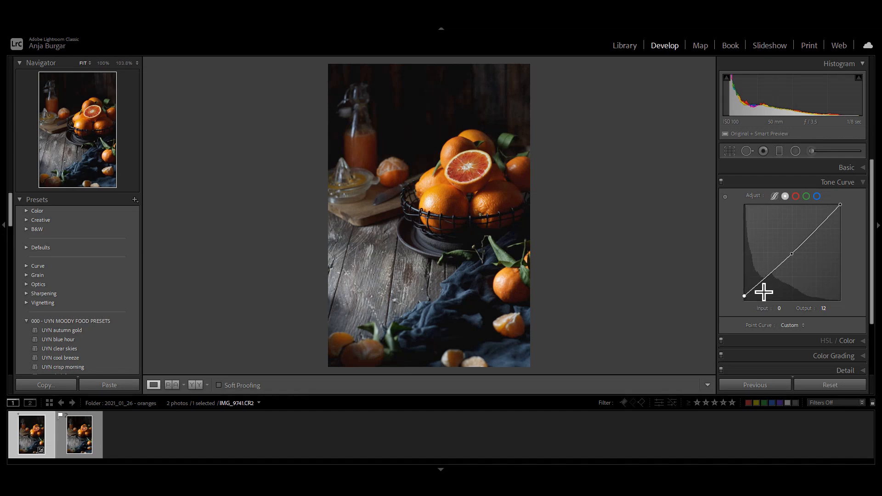
{"action": "left_click_drag", "start_coordinate": [745, 295], "coordinate": [745, 295]}
Add a shadow point to the tone curve and pull it down to about input 55, output 46
{"action": "left_click_drag", "start_coordinate": [765, 277], "coordinate": [765, 283]}
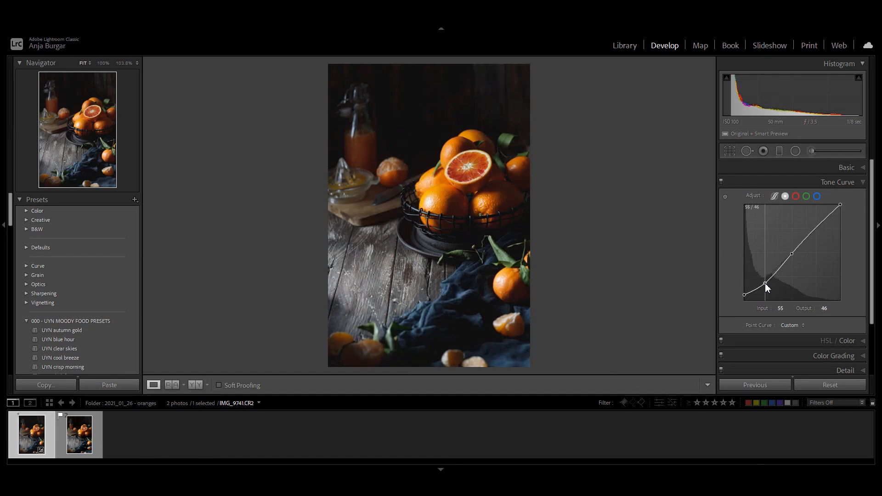
{"action": "left_click_drag", "start_coordinate": [765, 283], "coordinate": [764, 283]}
{"action": "left_click_drag", "start_coordinate": [764, 283], "coordinate": [763, 284]}
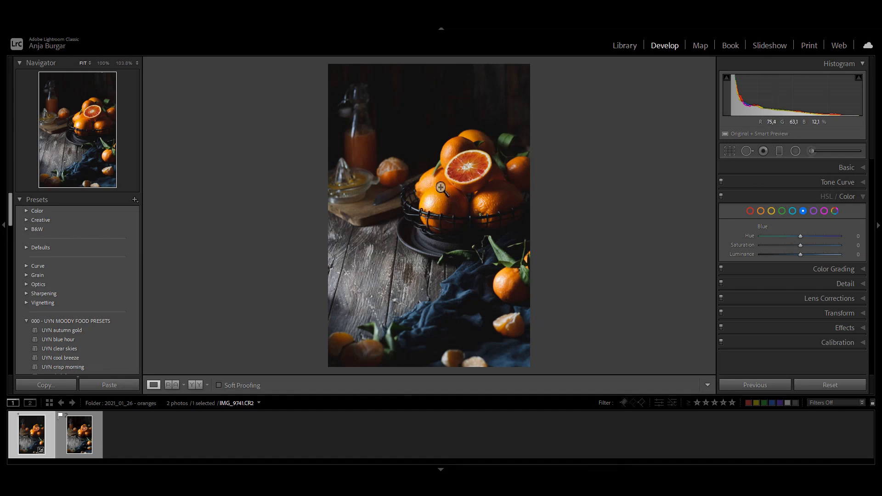
Lower the saturation of the yellows in the HSL / Color adjustments
{"action": "left_click", "coordinate": [770, 212]}
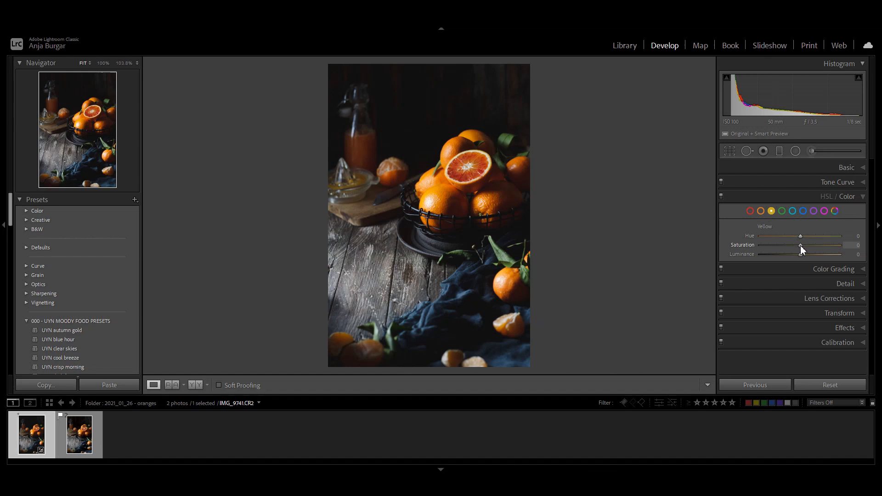
{"action": "left_click_drag", "start_coordinate": [800, 245], "coordinate": [759, 247]}
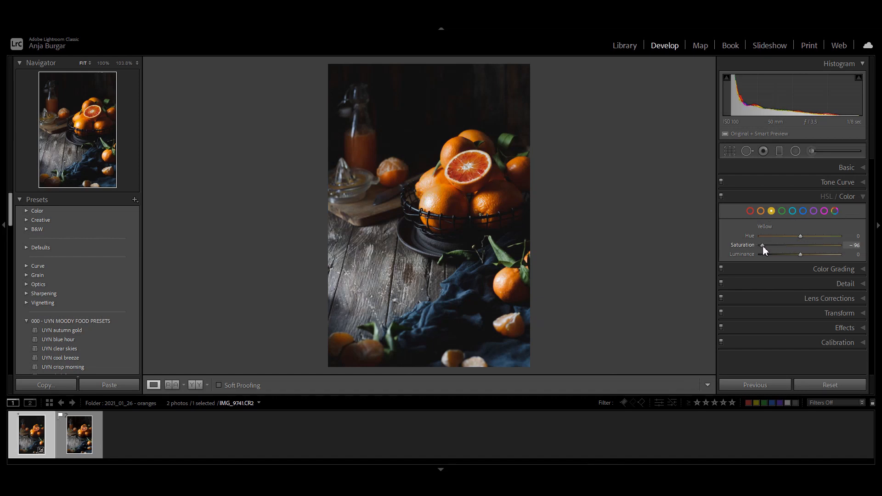
{"action": "left_click_drag", "start_coordinate": [763, 246], "coordinate": [798, 248]}
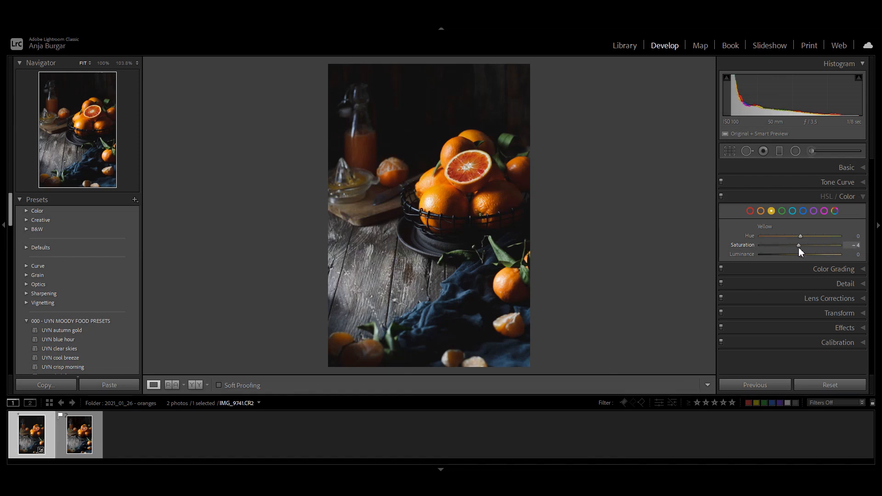
{"action": "left_click_drag", "start_coordinate": [796, 247], "coordinate": [796, 247]}
{"action": "left_click_drag", "start_coordinate": [792, 247], "coordinate": [786, 242]}
Set the greens' hue to +10 and their saturation to -15
{"action": "left_click", "coordinate": [782, 211]}
{"action": "left_click", "coordinate": [772, 211]}
{"action": "left_click", "coordinate": [782, 211]}
{"action": "left_click_drag", "start_coordinate": [803, 237], "coordinate": [804, 237]}
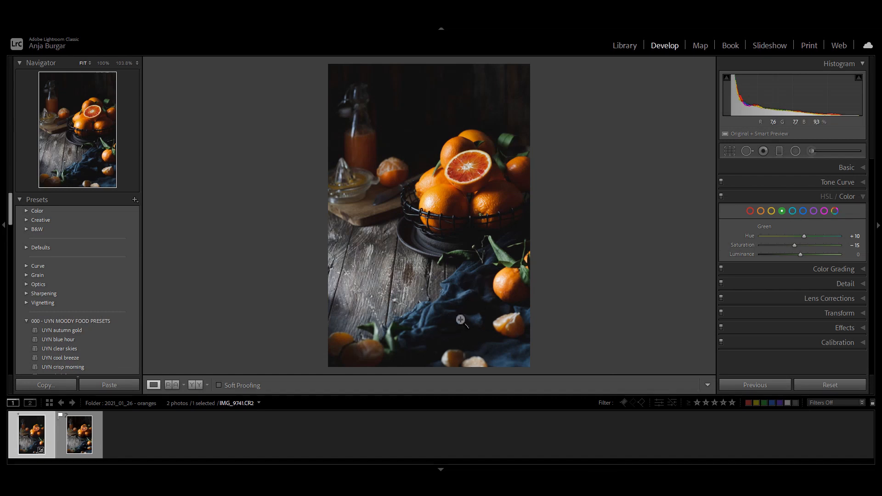
Shift the blues toward green with hue -100 and reduce their saturation to -51
{"action": "left_click", "coordinate": [803, 210]}
{"action": "left_click_drag", "start_coordinate": [797, 237], "coordinate": [755, 240]}
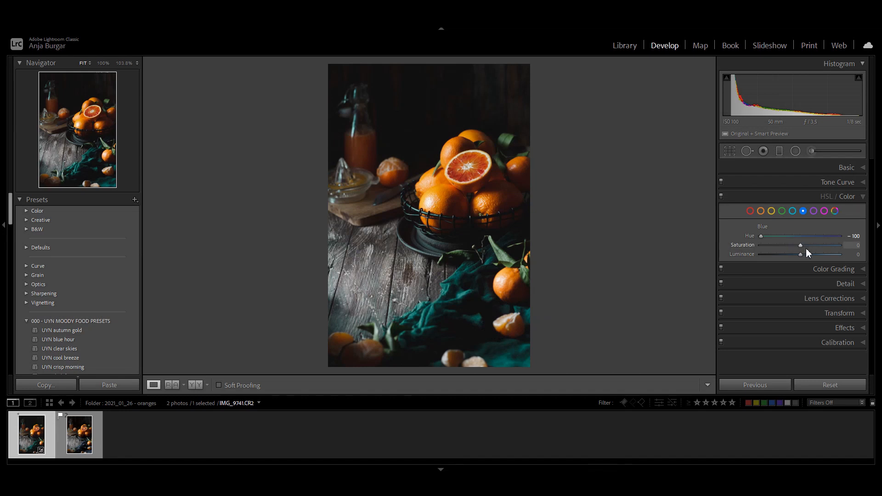
{"action": "left_click_drag", "start_coordinate": [798, 249], "coordinate": [778, 248]}
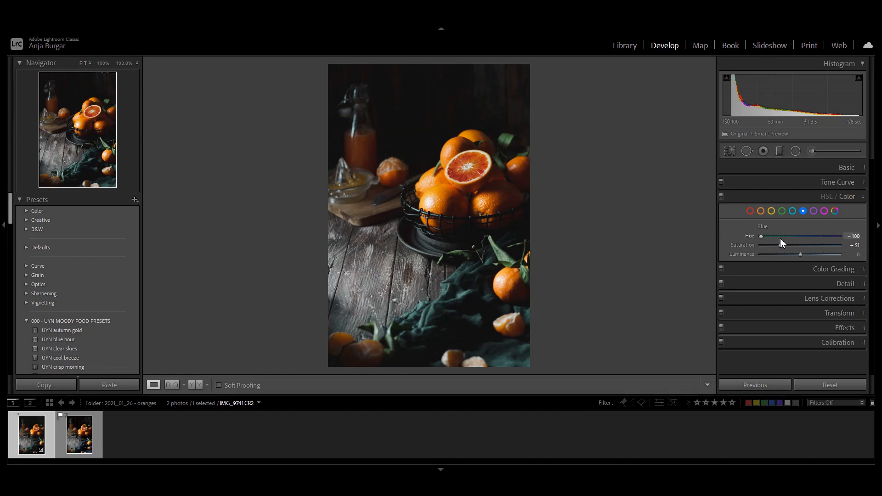
{"action": "left_click", "coordinate": [856, 197]}
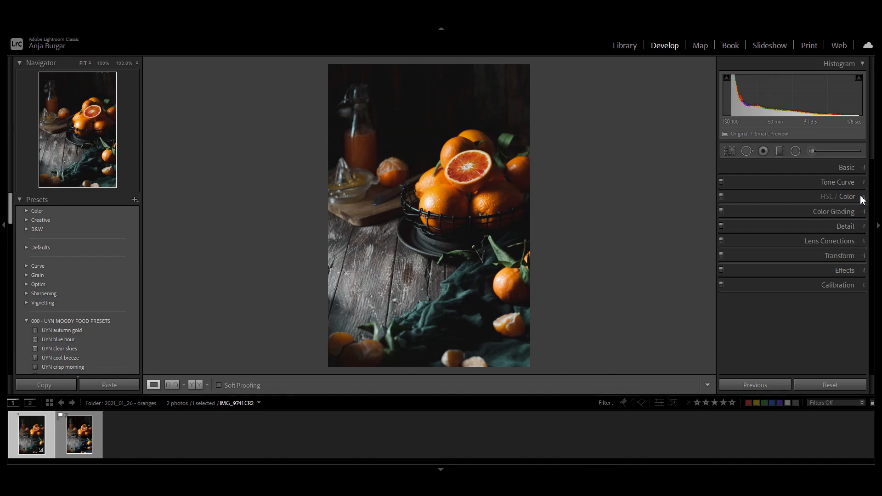
Sharpen the photo with an amount of 50 and masking of 79, checking the cut blood orange up close
{"action": "left_click", "coordinate": [851, 228]}
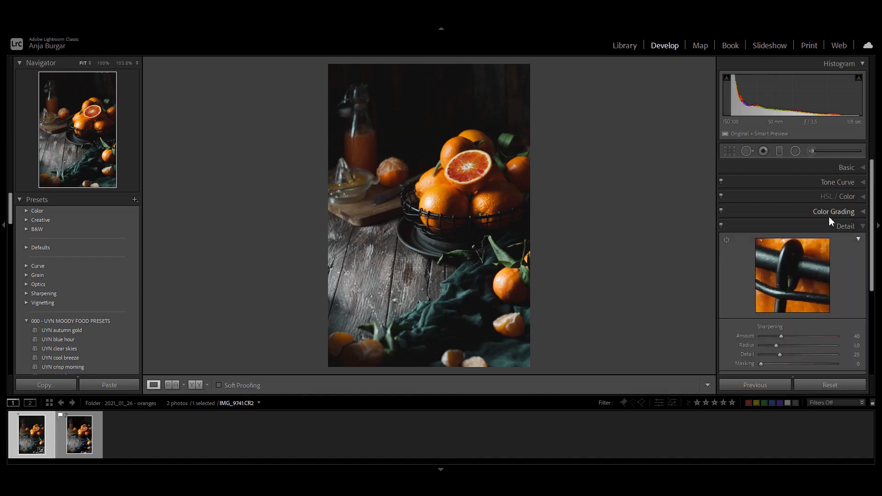
{"action": "left_click", "coordinate": [455, 196]}
{"action": "left_click_drag", "start_coordinate": [583, 209], "coordinate": [433, 281]}
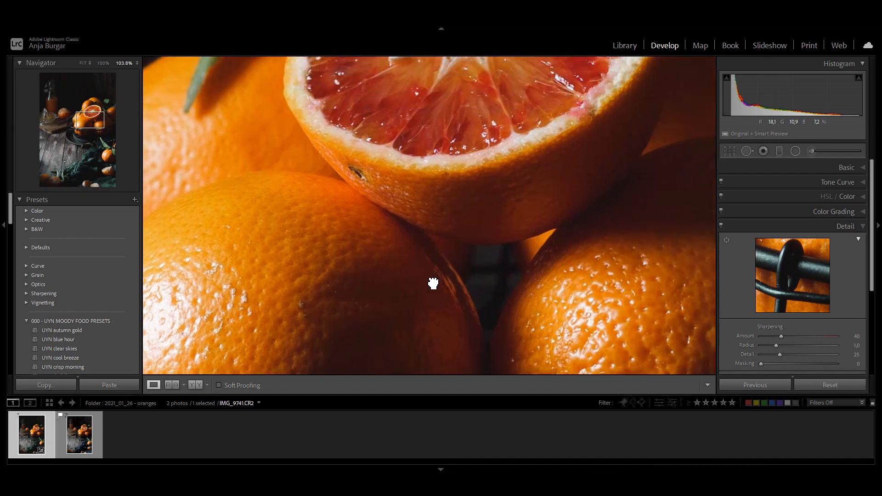
{"action": "left_click_drag", "start_coordinate": [522, 199], "coordinate": [453, 299]}
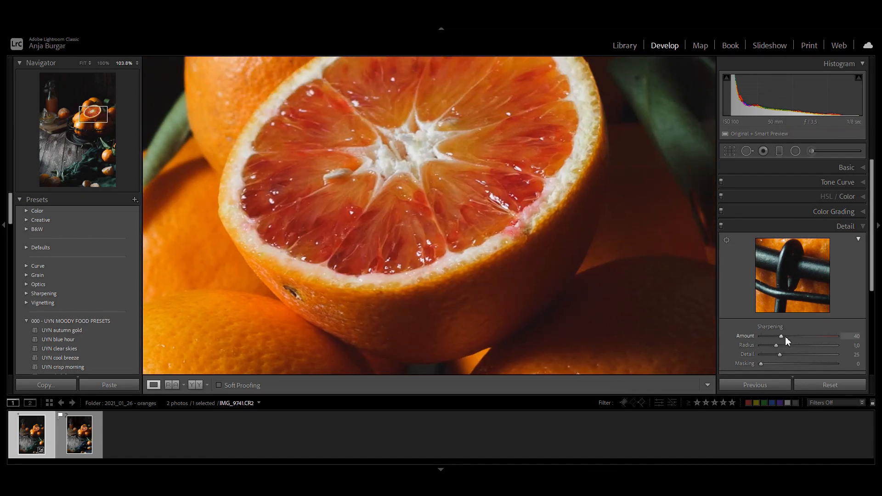
{"action": "left_click_drag", "start_coordinate": [783, 337], "coordinate": [809, 337]}
{"action": "left_click_drag", "start_coordinate": [798, 338], "coordinate": [787, 338]}
{"action": "left_click", "coordinate": [602, 210]}
{"action": "left_click_drag", "start_coordinate": [760, 363], "coordinate": [820, 364]}
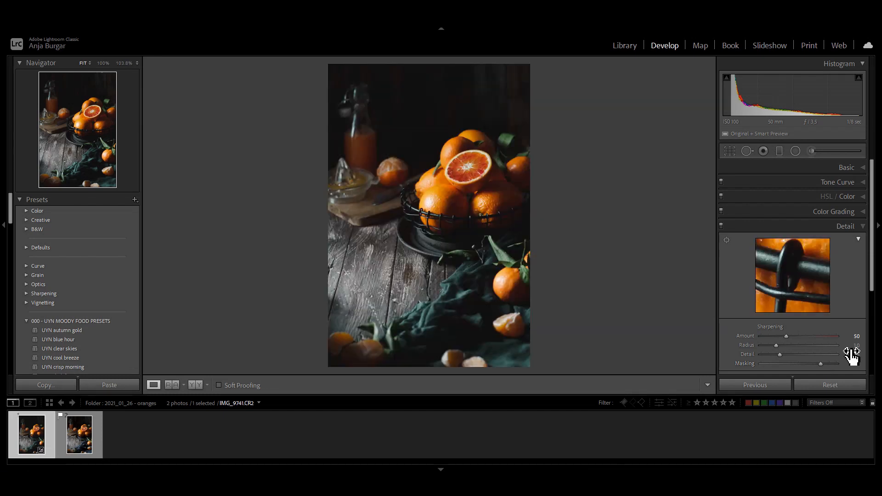
Set the Color noise reduction to 24 and check the shaded orange in the wire basket for noise
{"action": "scroll", "coordinate": [835, 304], "scroll_direction": "down", "scroll_amount": 3}
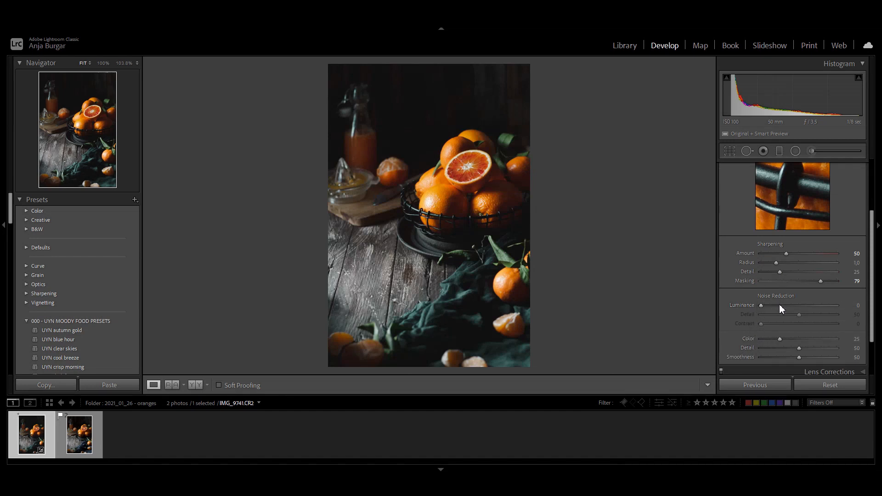
{"action": "left_click", "coordinate": [779, 337]}
{"action": "left_click", "coordinate": [513, 187]}
{"action": "left_click_drag", "start_coordinate": [502, 240], "coordinate": [450, 216]}
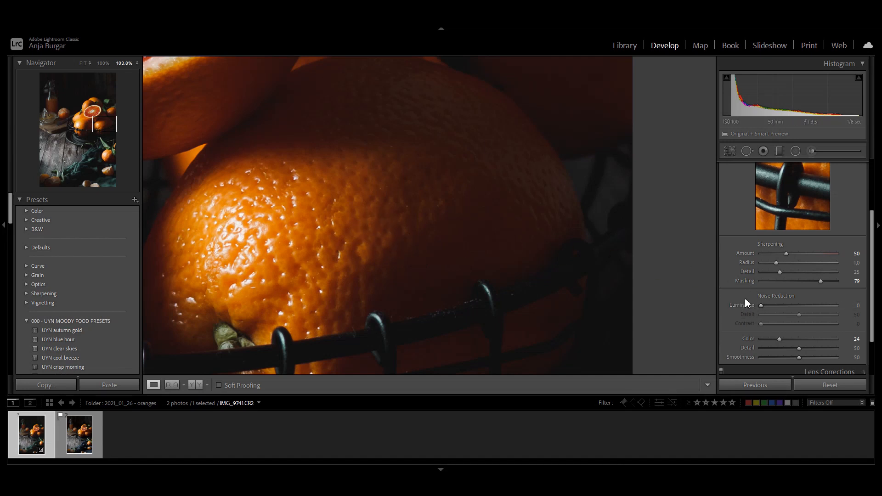
Set the Color noise reduction to 15, return to the full photo and expand the Effects settings
{"action": "mouse_move", "coordinate": [778, 339]}
{"action": "left_mouse_down"}
{"action": "mouse_move", "coordinate": [757, 338]}
{"action": "mouse_move", "coordinate": [773, 335]}
{"action": "left_mouse_up"}
{"action": "left_click", "coordinate": [464, 252]}
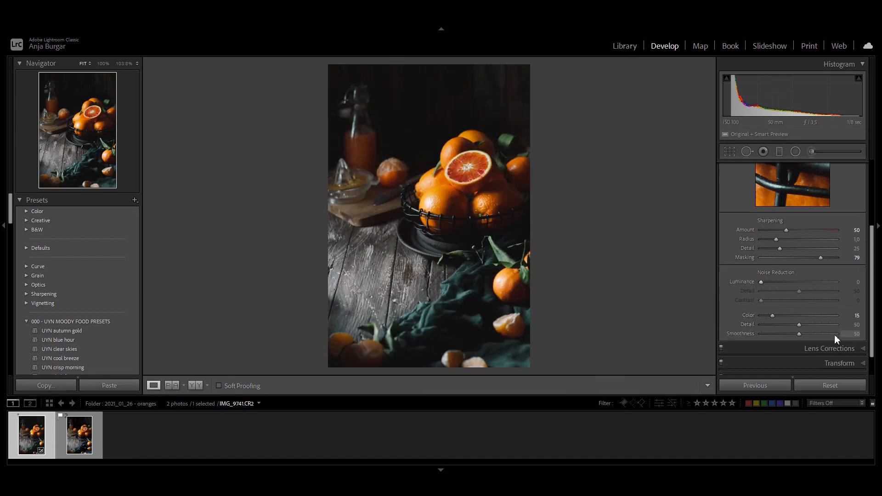
{"action": "scroll", "coordinate": [835, 335], "scroll_direction": "down", "scroll_amount": 2}
{"action": "left_click", "coordinate": [833, 352]}
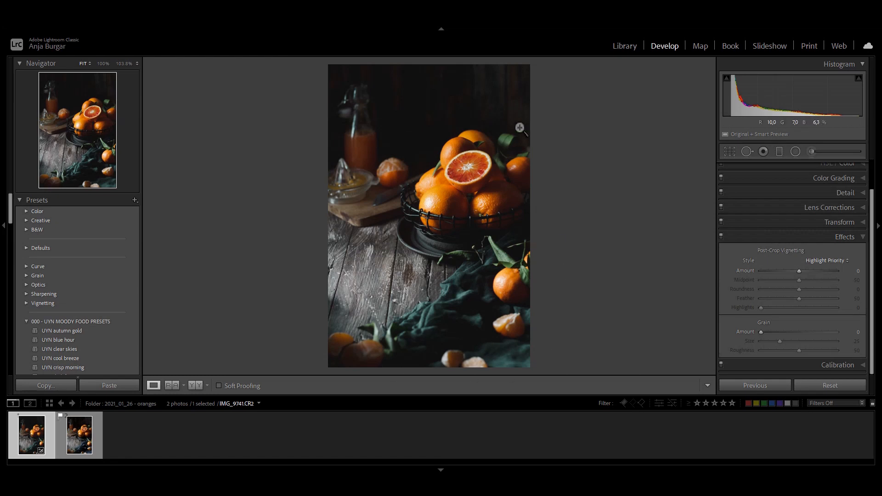
Add a diagonal graduated filter over the photo's lower-right corner with all adjustments reset and only Exposure set to -0.42
{"action": "left_click", "coordinate": [779, 151]}
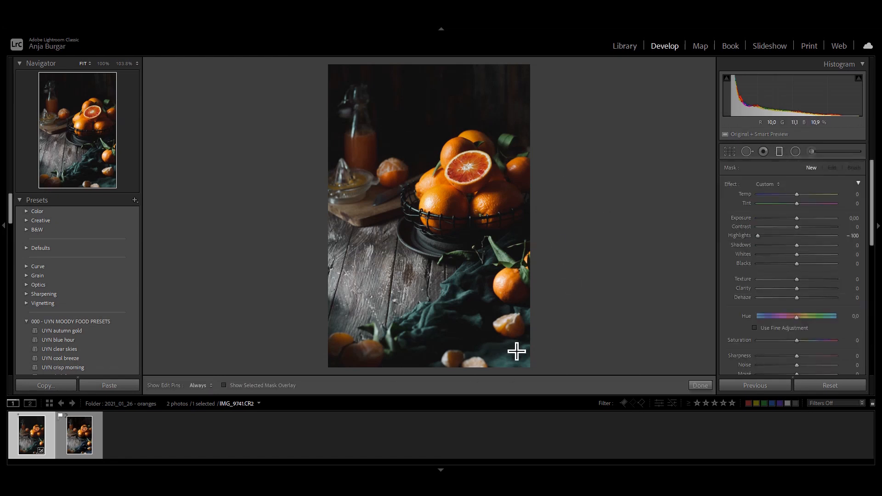
{"action": "left_click_drag", "start_coordinate": [522, 350], "coordinate": [495, 321]}
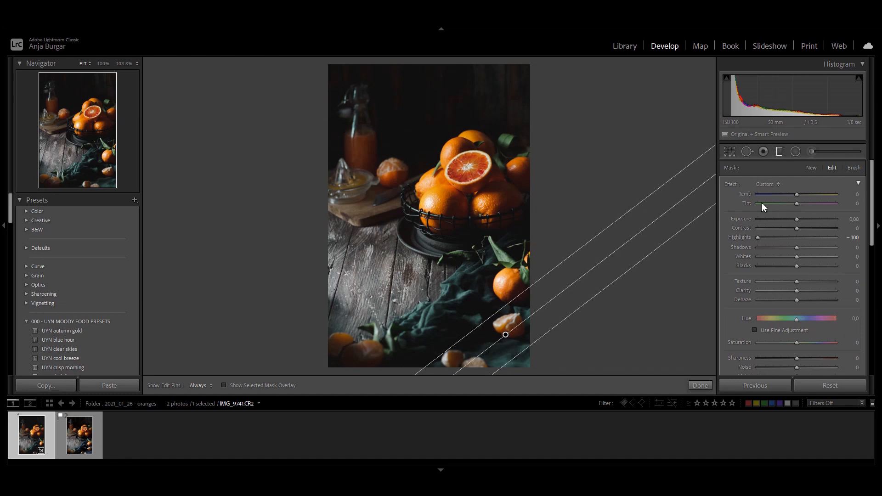
{"action": "double_click", "coordinate": [732, 184]}
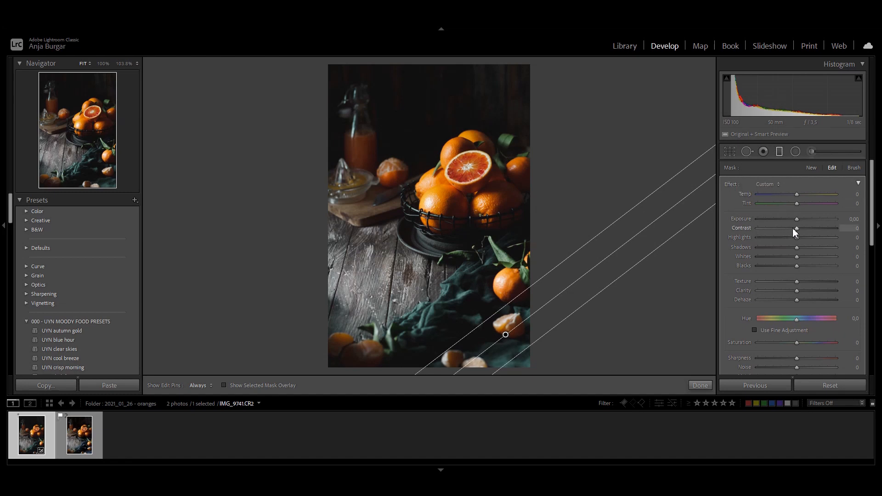
{"action": "left_click_drag", "start_coordinate": [797, 219], "coordinate": [794, 219]}
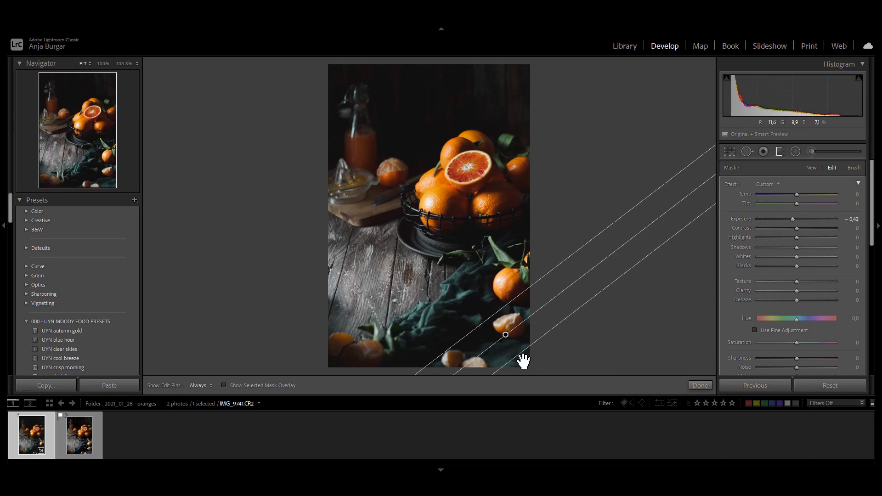
{"action": "left_click", "coordinate": [780, 152]}
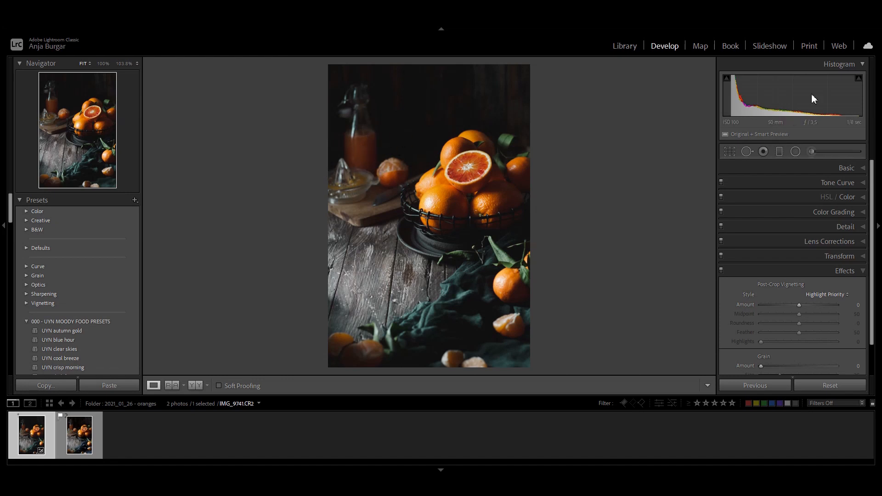
Place a radial filter over the juice bottle, reset its adjustments and raise its exposure slightly
{"action": "left_click", "coordinate": [797, 150]}
{"action": "mouse_move", "coordinate": [360, 155]}
{"action": "left_mouse_down"}
{"action": "mouse_move", "coordinate": [372, 134]}
{"action": "mouse_move", "coordinate": [369, 159]}
{"action": "left_mouse_up"}
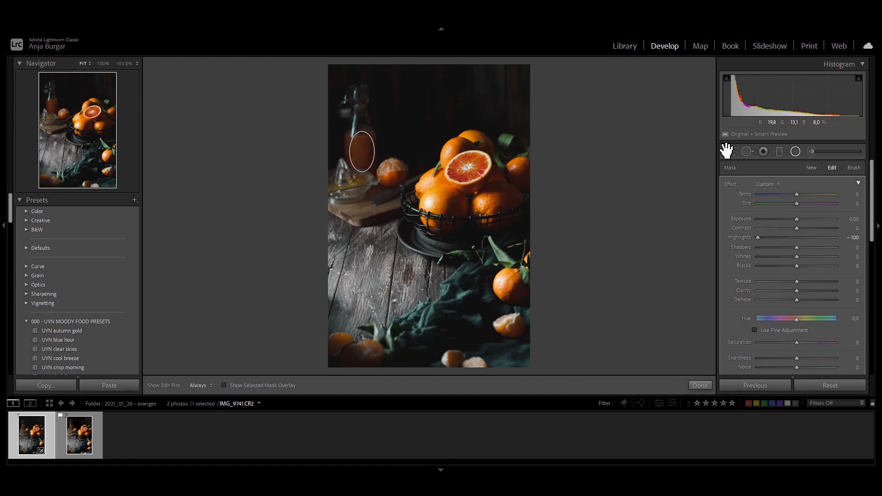
{"action": "double_click", "coordinate": [729, 184]}
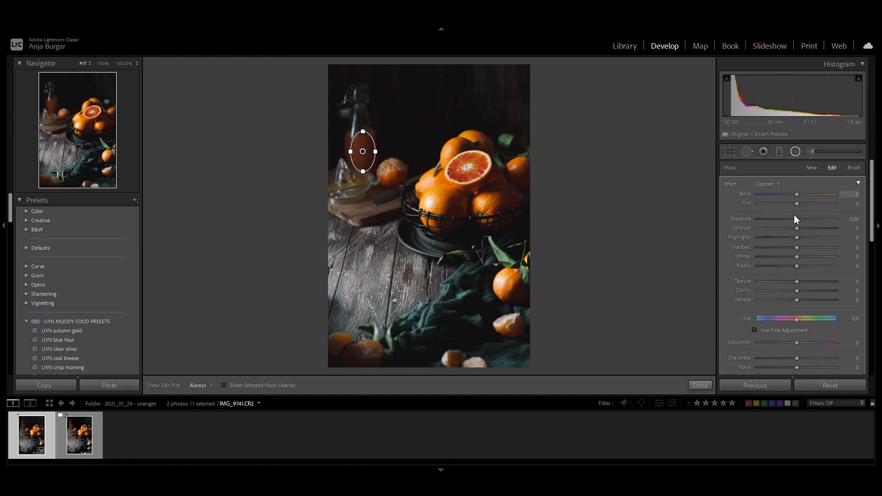
{"action": "left_click_drag", "start_coordinate": [797, 220], "coordinate": [800, 219]}
{"action": "left_click", "coordinate": [853, 219]}
{"action": "left_click", "coordinate": [796, 153]}
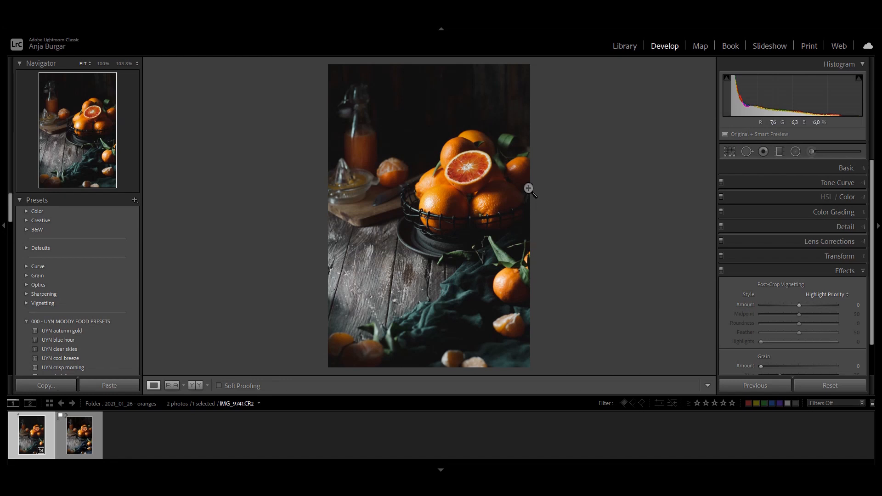
Place a radial filter over the bright spot on the basket's front-left orange and set its Highlights to -20
{"action": "key", "text": "shift+m"}
{"action": "mouse_move", "coordinate": [442, 201]}
{"action": "left_mouse_down"}
{"action": "mouse_move", "coordinate": [450, 194]}
{"action": "mouse_move", "coordinate": [441, 191]}
{"action": "mouse_move", "coordinate": [436, 200]}
{"action": "left_mouse_up"}
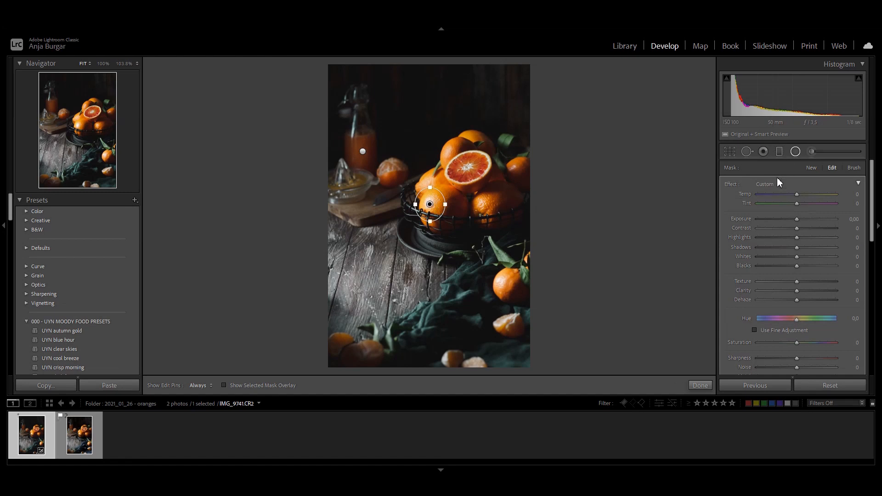
{"action": "left_click", "coordinate": [462, 231]}
{"action": "left_click_drag", "start_coordinate": [401, 122], "coordinate": [557, 289]}
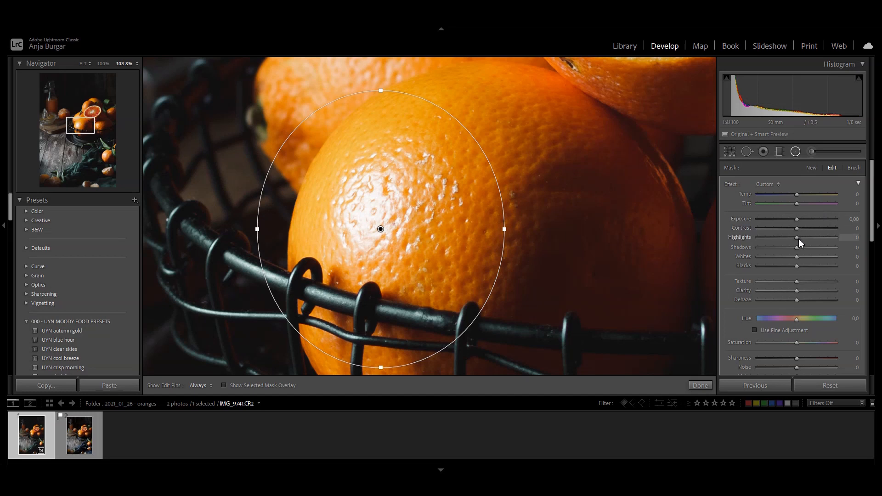
{"action": "left_click_drag", "start_coordinate": [794, 239], "coordinate": [789, 237]}
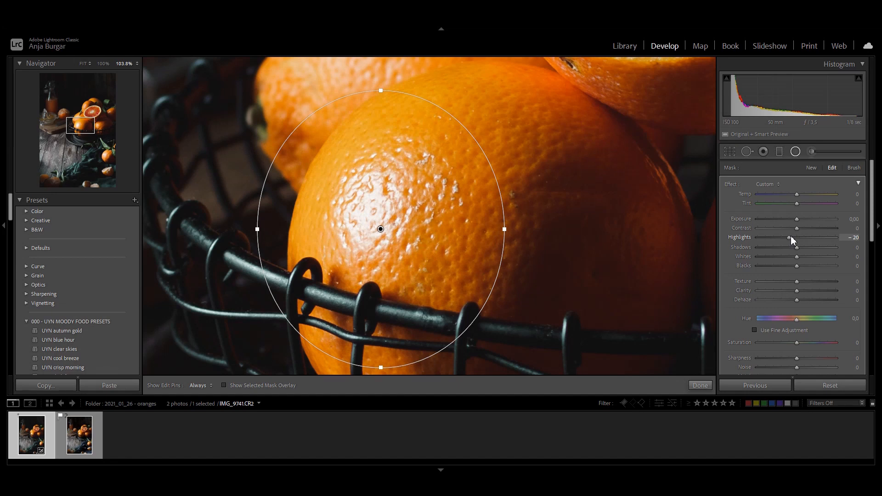
{"action": "key", "text": "z"}
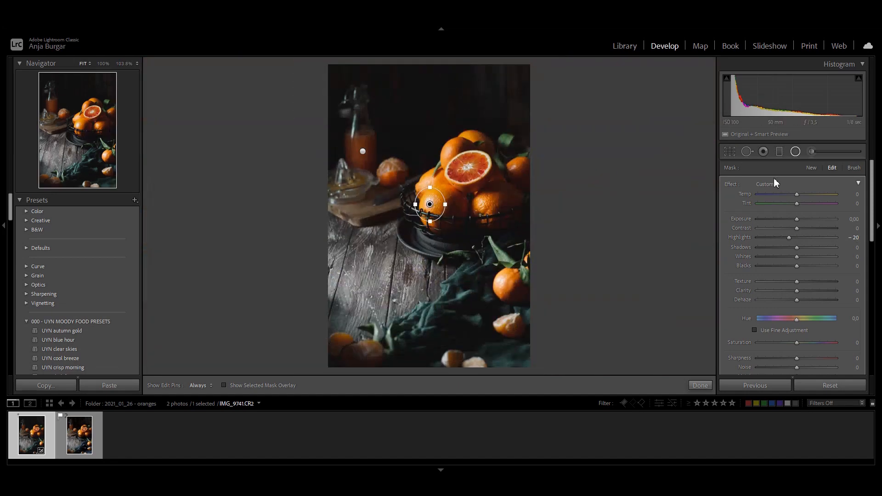
{"action": "left_click", "coordinate": [795, 152]}
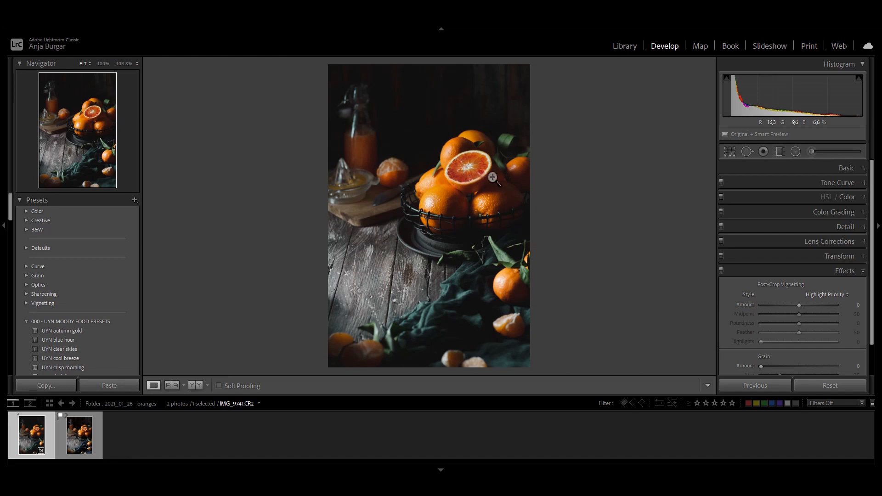
Place a small radial filter over the cut blood orange and set its Exposure to 0.05
{"action": "left_click", "coordinate": [780, 150]}
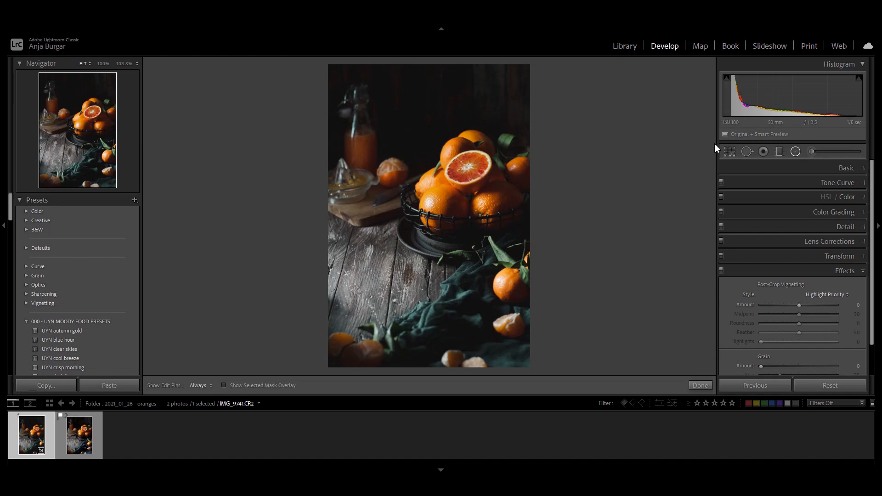
{"action": "mouse_move", "coordinate": [472, 168]}
{"action": "left_mouse_down"}
{"action": "mouse_move", "coordinate": [495, 155]}
{"action": "mouse_move", "coordinate": [491, 174]}
{"action": "mouse_move", "coordinate": [490, 159]}
{"action": "mouse_move", "coordinate": [475, 174]}
{"action": "left_mouse_up"}
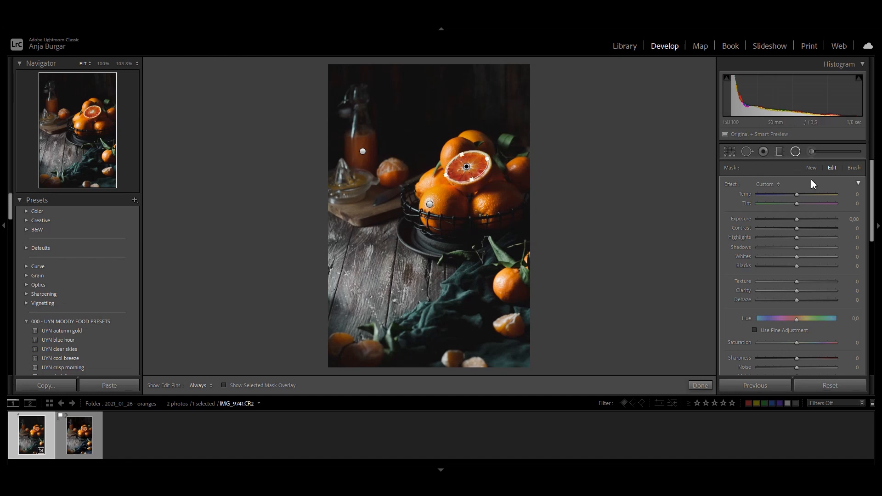
{"action": "left_click", "coordinate": [854, 220]}
{"action": "type", "text": "0,05"}
{"action": "key", "text": "Return"}
{"action": "left_click", "coordinate": [791, 152]}
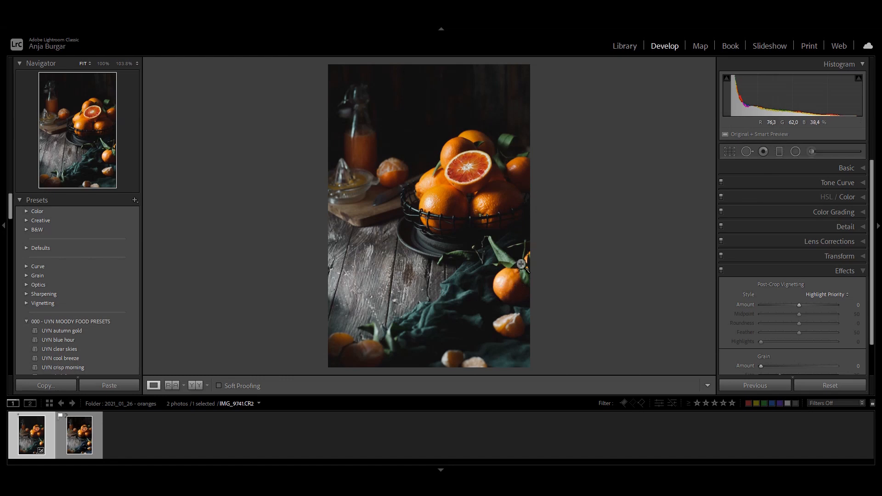
Place a radial filter over the leafy orange below the basket and set its Highlights to -13
{"action": "left_click", "coordinate": [796, 152]}
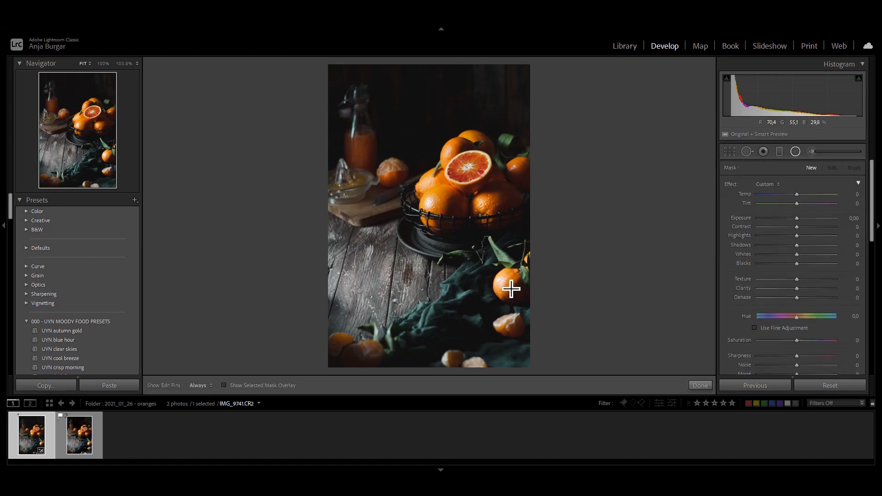
{"action": "left_click_drag", "start_coordinate": [505, 284], "coordinate": [528, 266]}
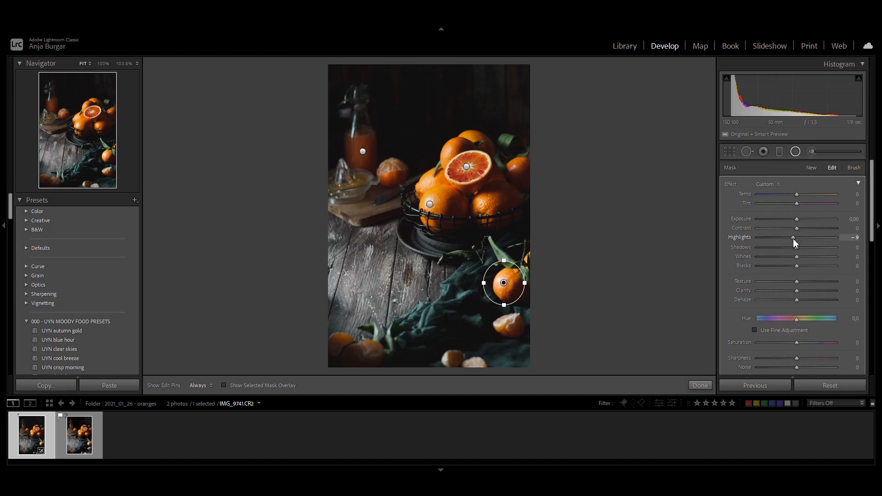
{"action": "left_click_drag", "start_coordinate": [792, 238], "coordinate": [792, 238]}
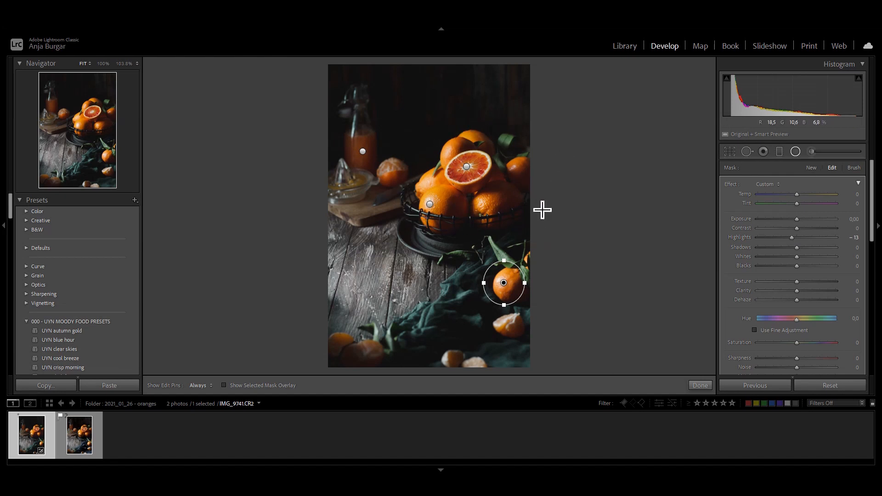
Place a large radial filter around the basket of oranges, checking its mask overlay, and set Texture to 15 and Clarity to 8
{"action": "left_click_drag", "start_coordinate": [460, 193], "coordinate": [545, 137]}
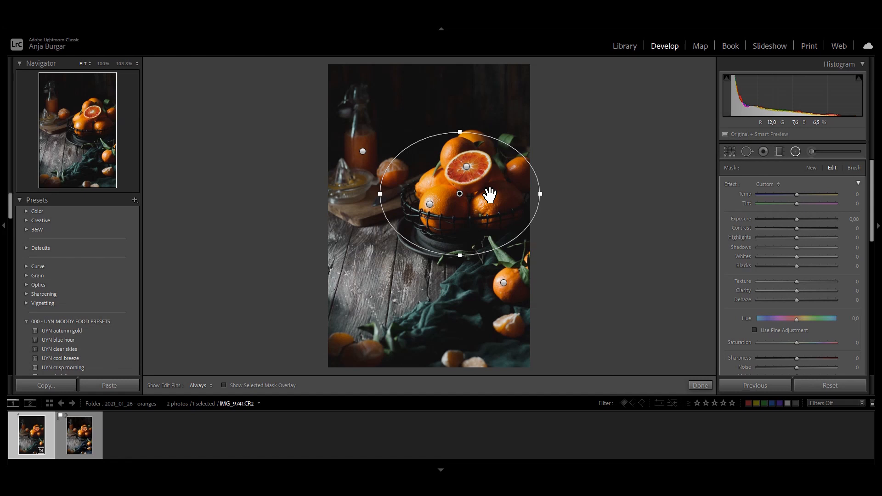
{"action": "key", "text": "o"}
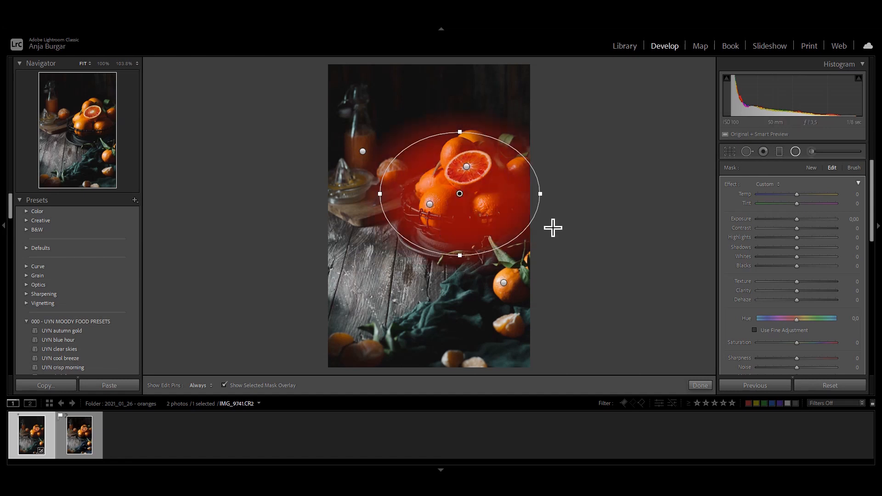
{"action": "left_click_drag", "start_coordinate": [464, 197], "coordinate": [475, 200]}
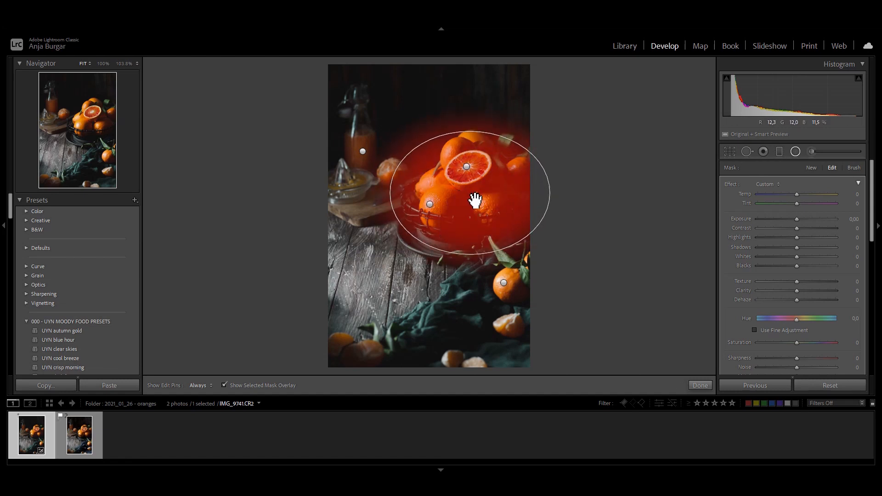
{"action": "key", "text": "o"}
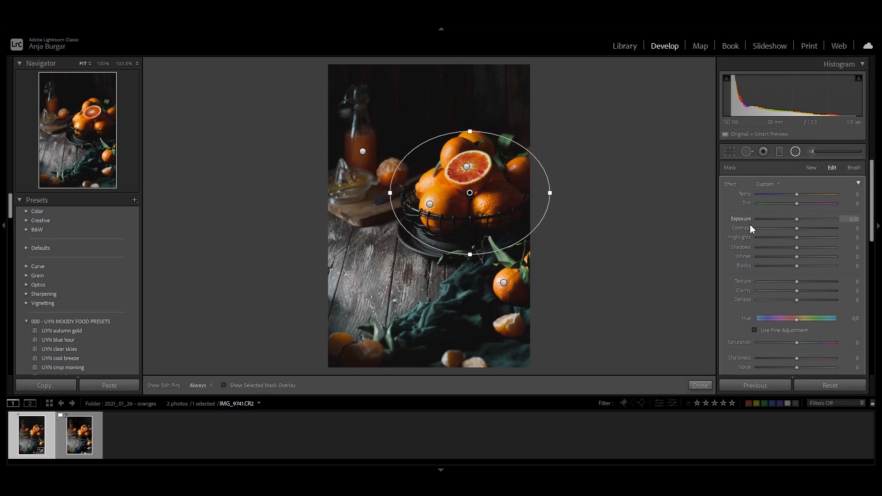
{"action": "scroll", "coordinate": [777, 279], "scroll_direction": "down", "scroll_amount": 3}
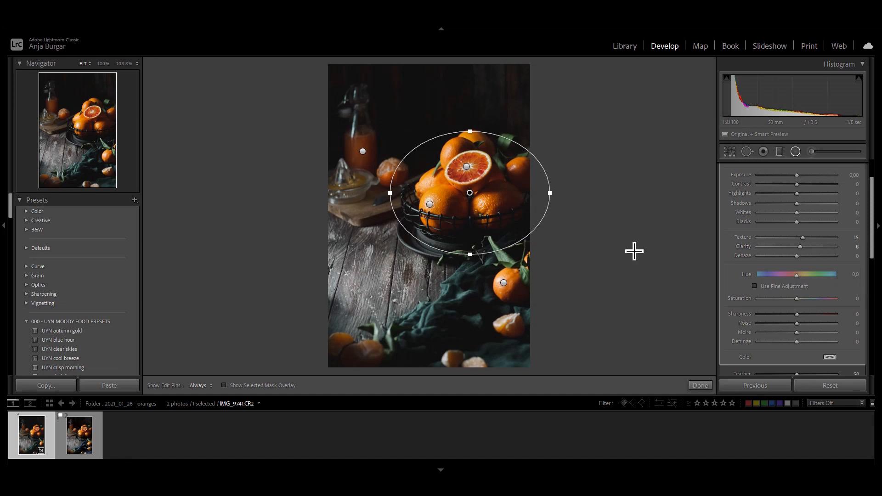
{"action": "key", "text": "Return"}
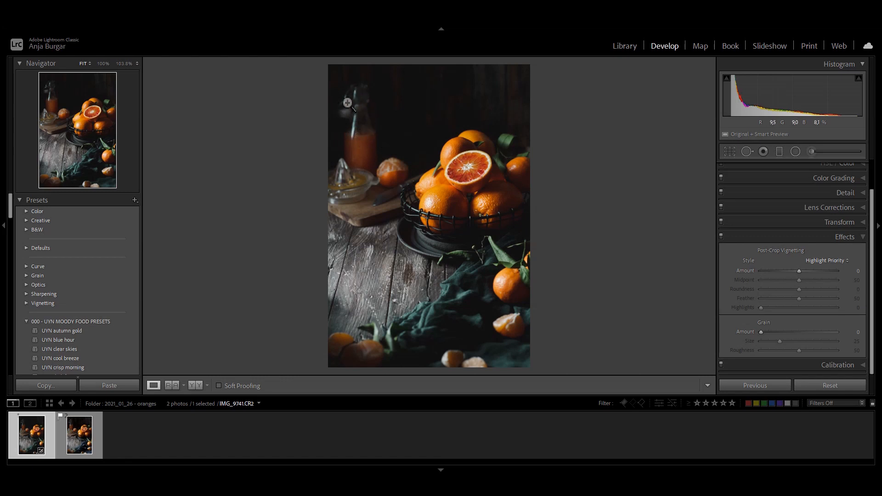
Inspect the glass bottle's neck for color fringing and enable Remove Chromatic Aberration in the lens profile corrections
{"action": "left_click", "coordinate": [358, 129]}
{"action": "left_click_drag", "start_coordinate": [357, 129], "coordinate": [447, 282]}
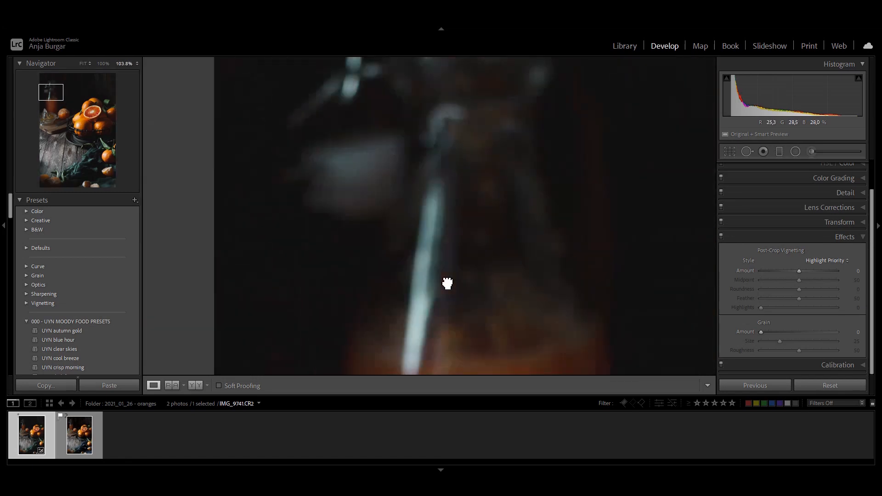
{"action": "left_click", "coordinate": [459, 273]}
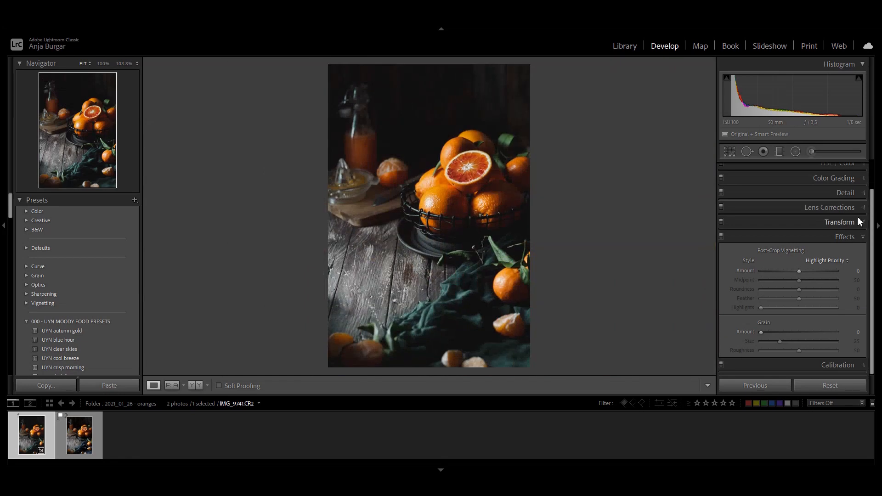
{"action": "left_click", "coordinate": [839, 236]}
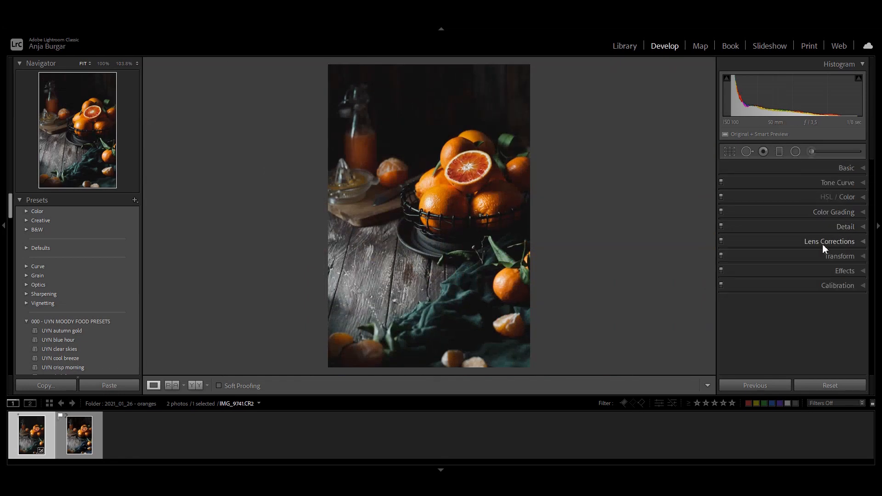
{"action": "left_click", "coordinate": [822, 241]}
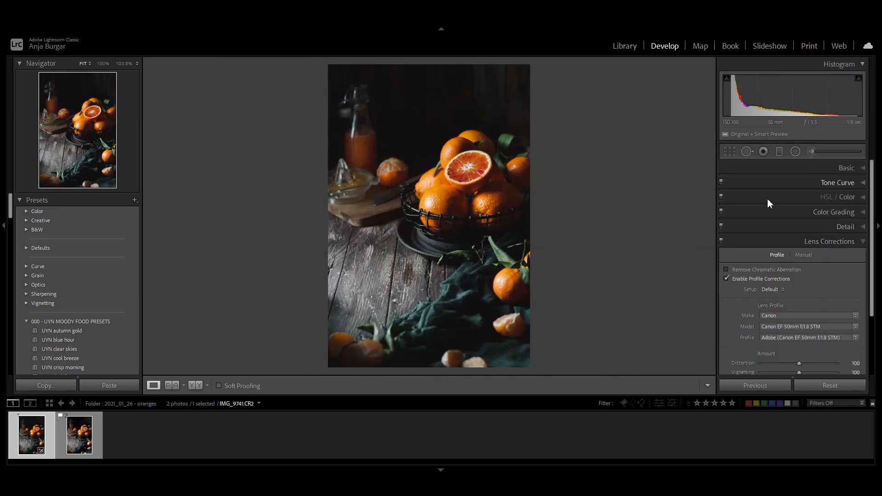
{"action": "scroll", "coordinate": [767, 229], "scroll_direction": "down", "scroll_amount": 1}
{"action": "left_click", "coordinate": [741, 252]}
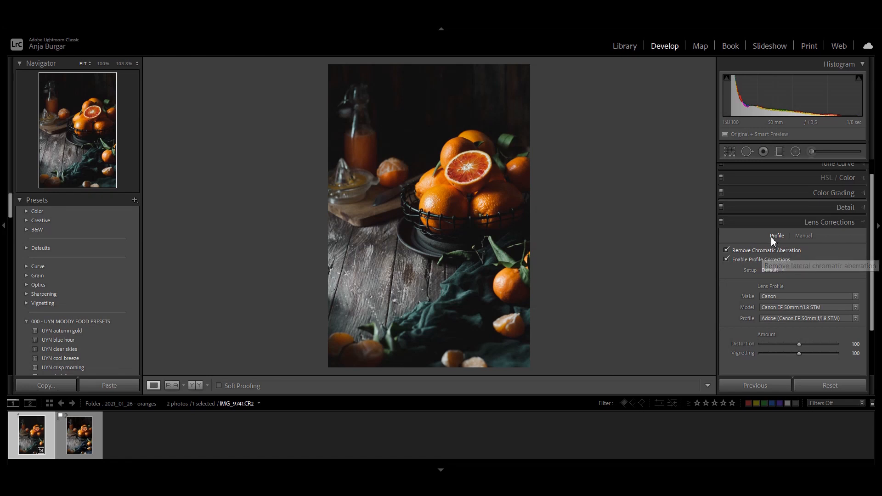
Inspect the glass bottle's neck for remaining fringing and set the manual Defringe Green Hue range to 50/100
{"action": "left_click", "coordinate": [340, 139]}
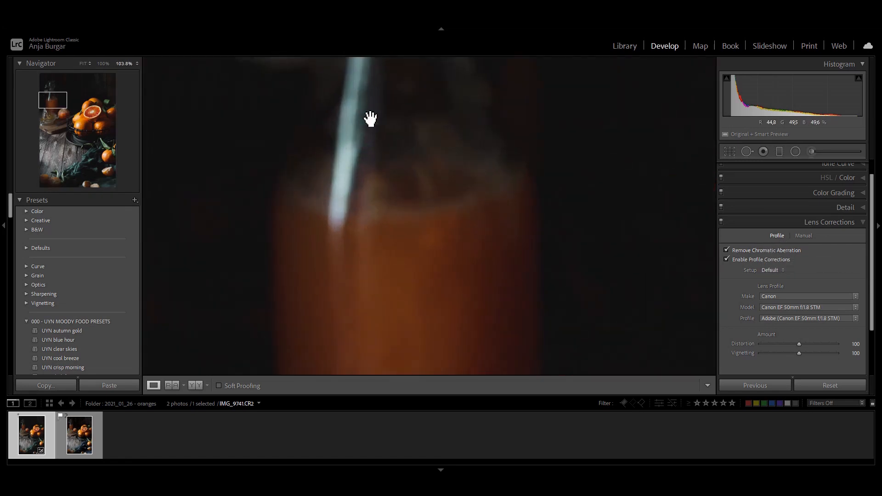
{"action": "left_click_drag", "start_coordinate": [368, 118], "coordinate": [440, 263]}
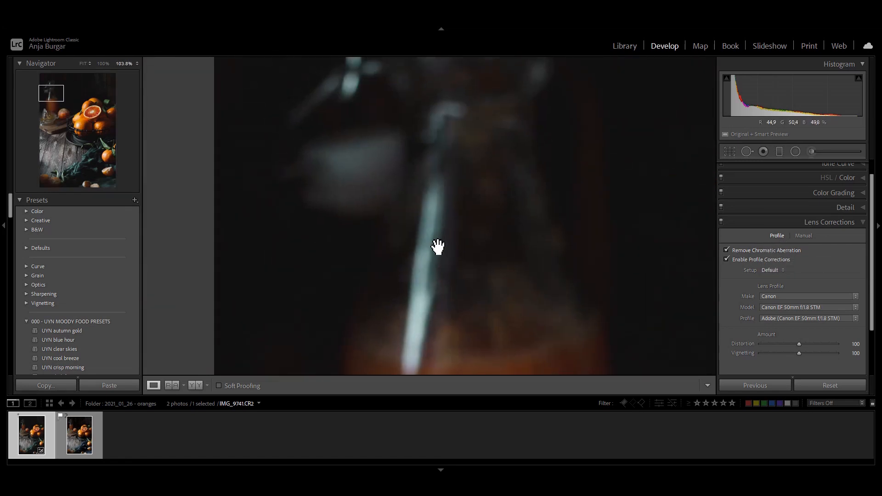
{"action": "left_click", "coordinate": [409, 246]}
{"action": "left_click", "coordinate": [802, 235]}
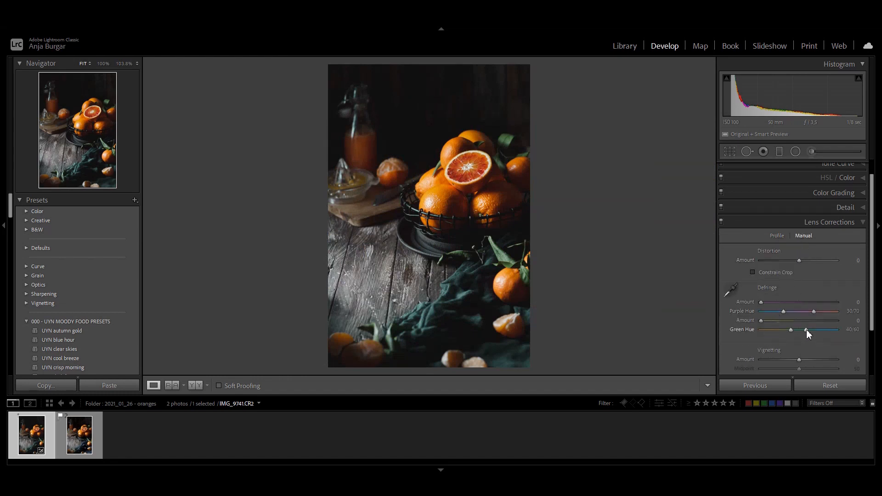
{"action": "left_click_drag", "start_coordinate": [806, 330], "coordinate": [850, 331]}
{"action": "left_click_drag", "start_coordinate": [796, 330], "coordinate": [798, 329]}
Set the green Defringe Amount to 13, comparing the bottle's neck with the lens corrections off and on
{"action": "left_click_drag", "start_coordinate": [362, 131], "coordinate": [425, 261]}
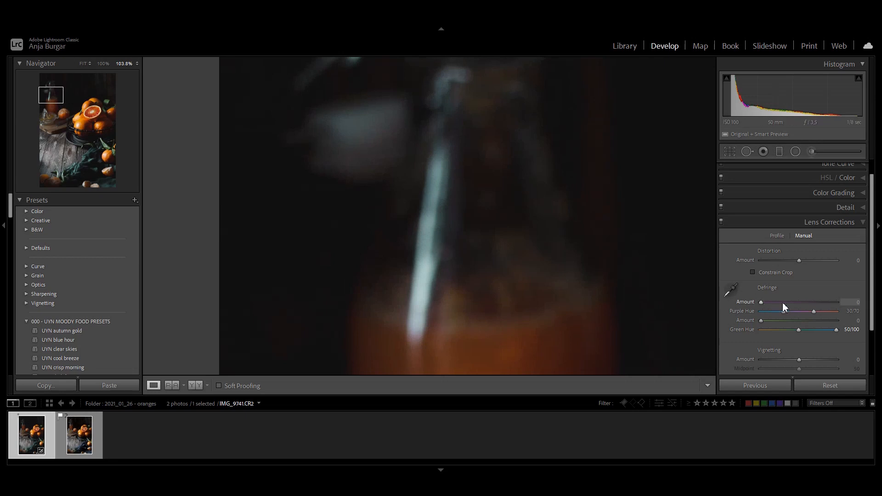
{"action": "left_click", "coordinate": [550, 263]}
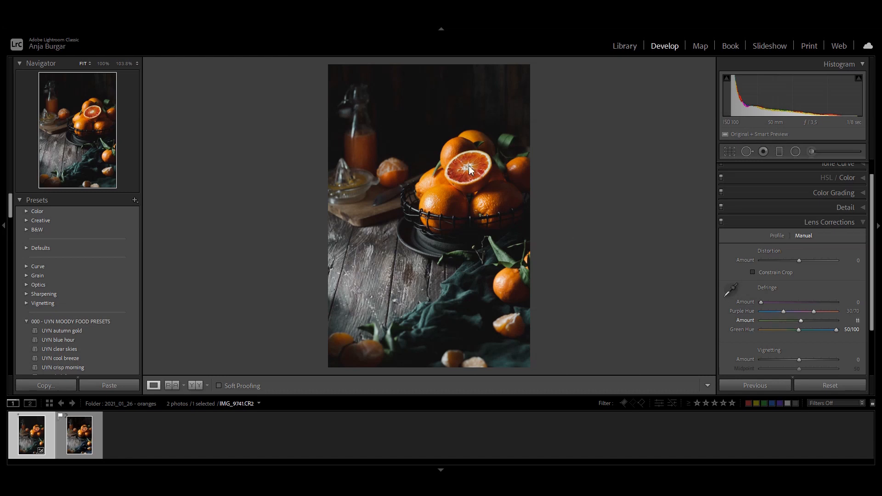
{"action": "left_click", "coordinate": [363, 128]}
{"action": "left_click_drag", "start_coordinate": [388, 152], "coordinate": [473, 227]}
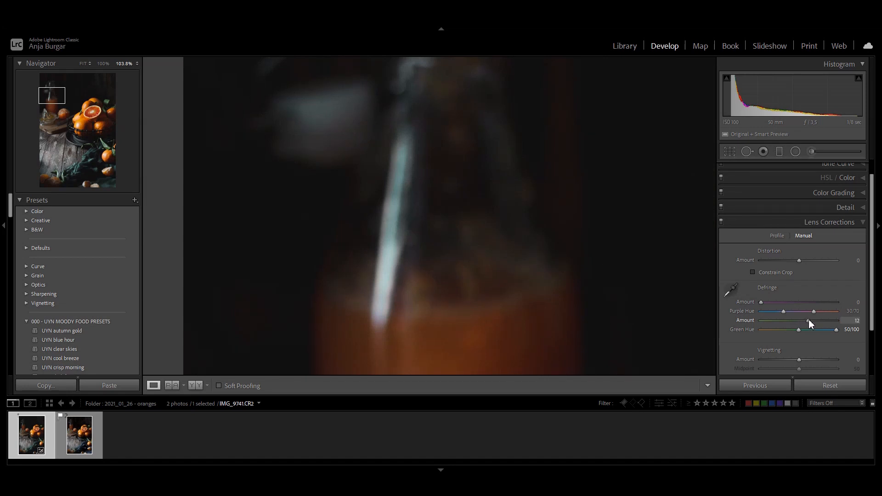
{"action": "left_click", "coordinate": [720, 222]}
{"action": "left_click", "coordinate": [720, 222]}
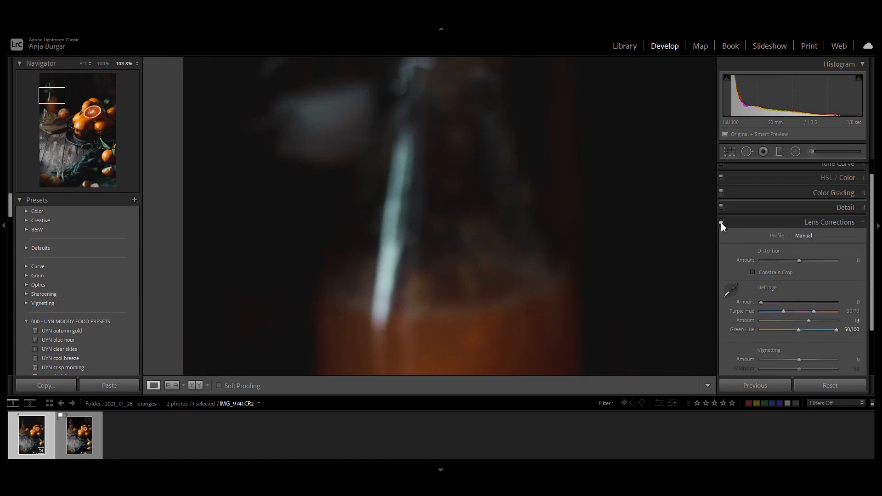
{"action": "left_click", "coordinate": [587, 252]}
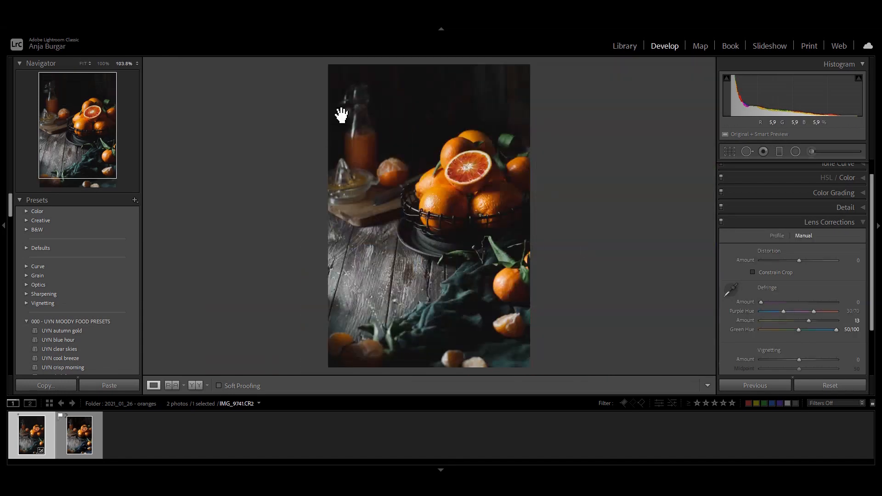
{"action": "left_click", "coordinate": [393, 144]}
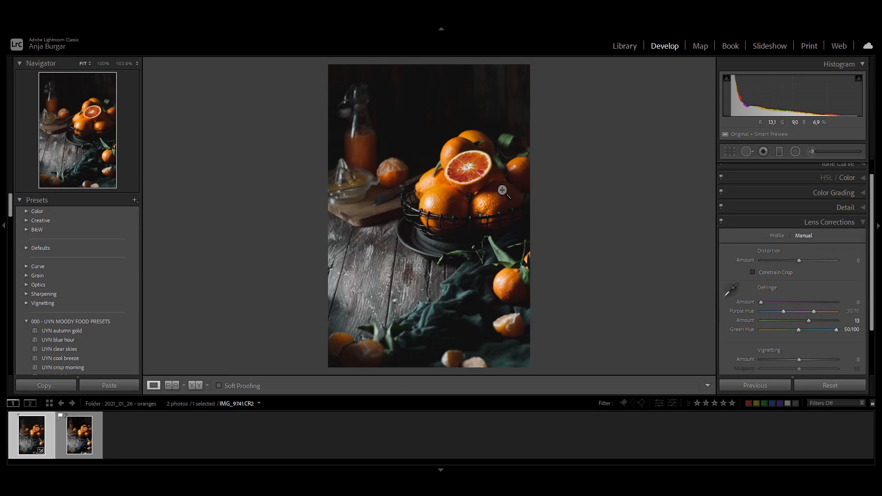
Place a diagonal graduated filter over the photo's lower-left corner and set its Exposure to -0.52
{"action": "left_click", "coordinate": [764, 152]}
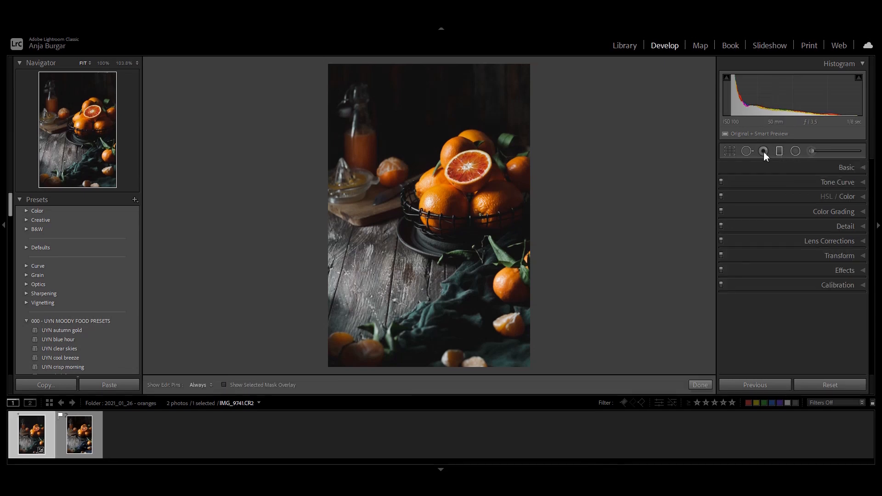
{"action": "left_click_drag", "start_coordinate": [378, 316], "coordinate": [420, 260]}
{"action": "left_click_drag", "start_coordinate": [394, 287], "coordinate": [390, 293]}
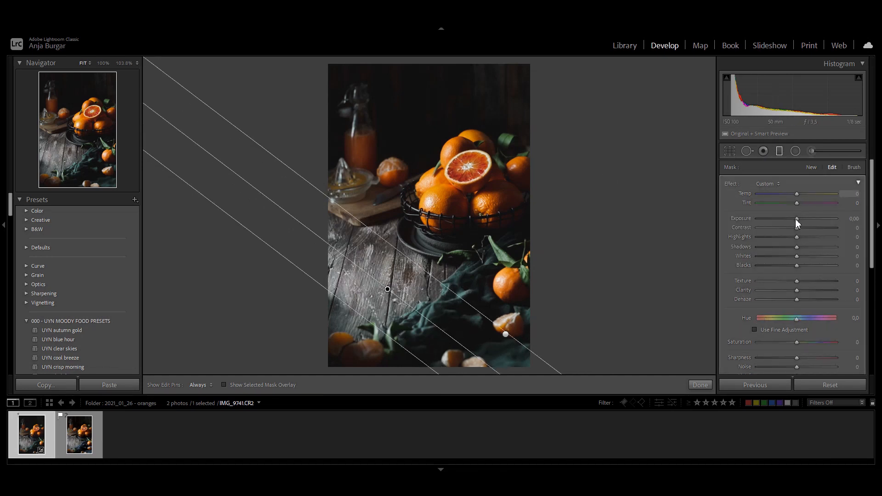
{"action": "left_click_drag", "start_coordinate": [796, 221], "coordinate": [790, 220]}
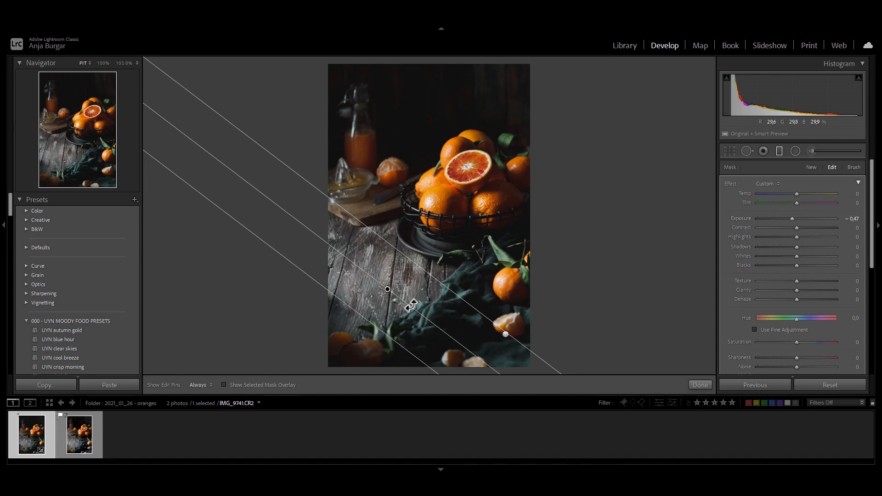
{"action": "left_click_drag", "start_coordinate": [411, 306], "coordinate": [391, 296]}
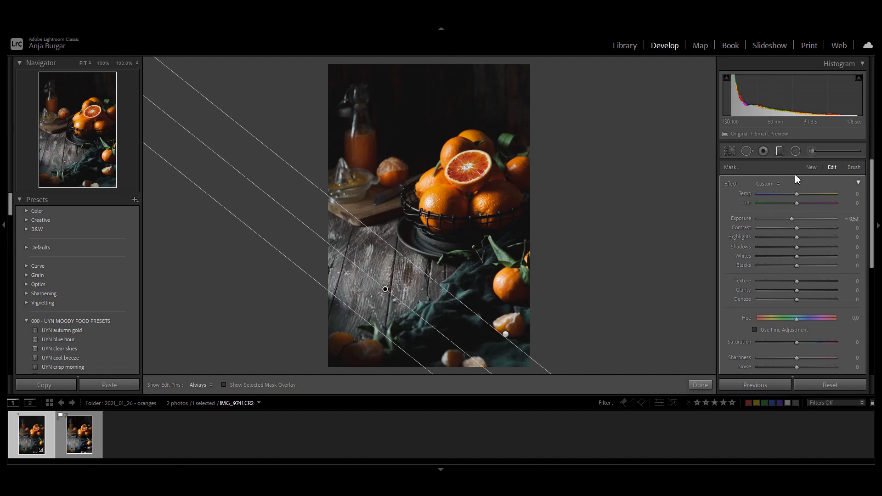
{"action": "left_click", "coordinate": [780, 151]}
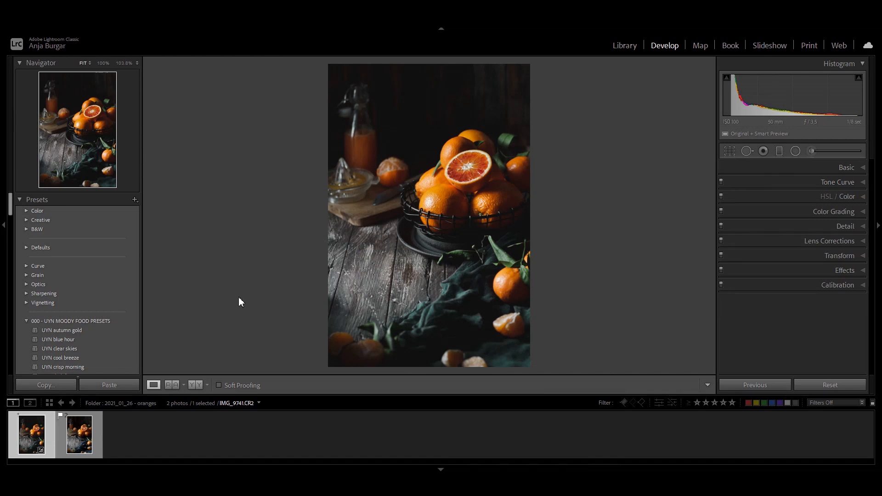
Compare the before and after versions of the oranges photo side by side
{"action": "left_click", "coordinate": [193, 387]}
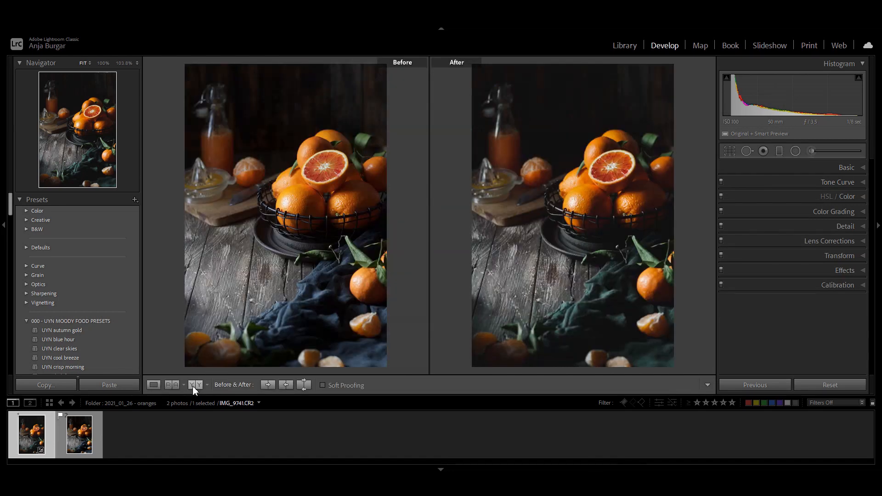